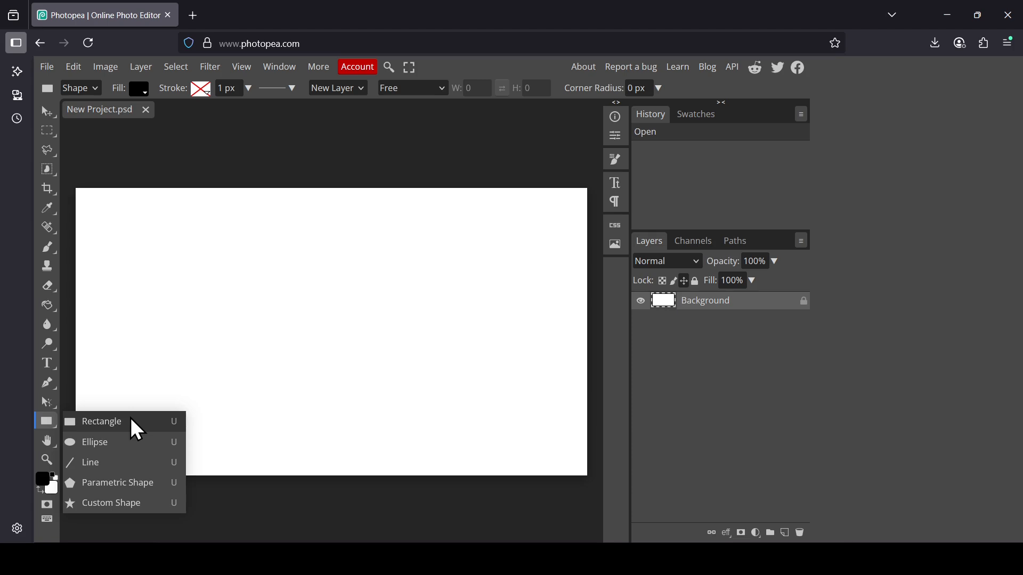
- Draw a small black rectangle near the canvas's upper-left corner and a black ellipse to the right of it
{"action": "left_click", "coordinate": [120, 421]}
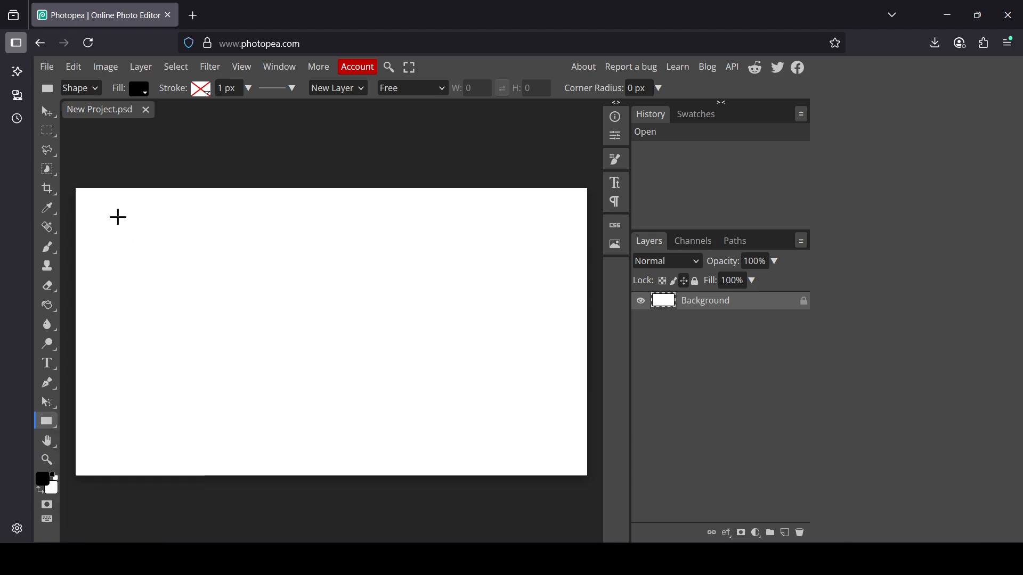
{"action": "left_click_drag", "start_coordinate": [118, 217], "coordinate": [185, 254]}
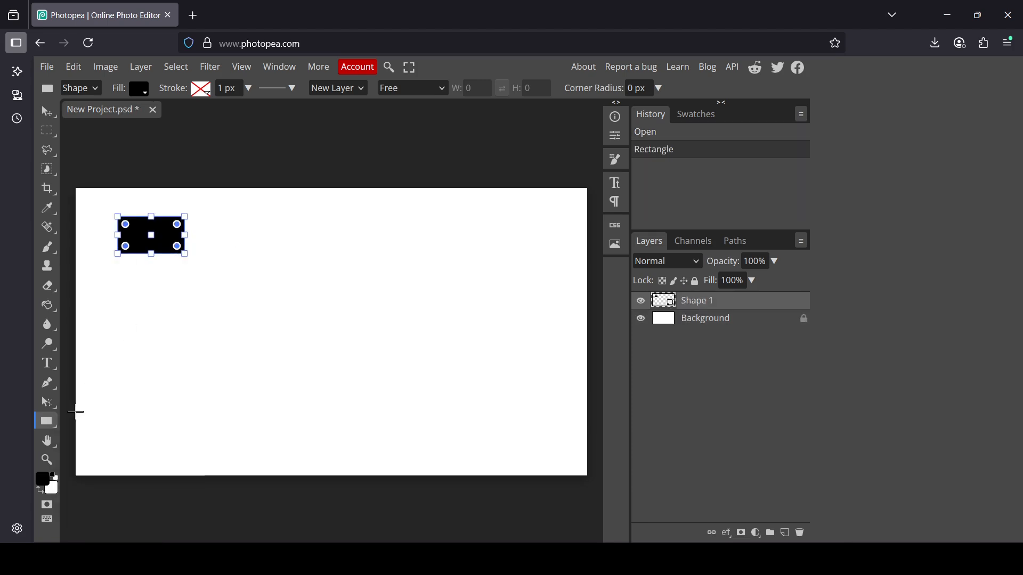
{"action": "left_click", "coordinate": [46, 424]}
{"action": "left_click", "coordinate": [122, 443]}
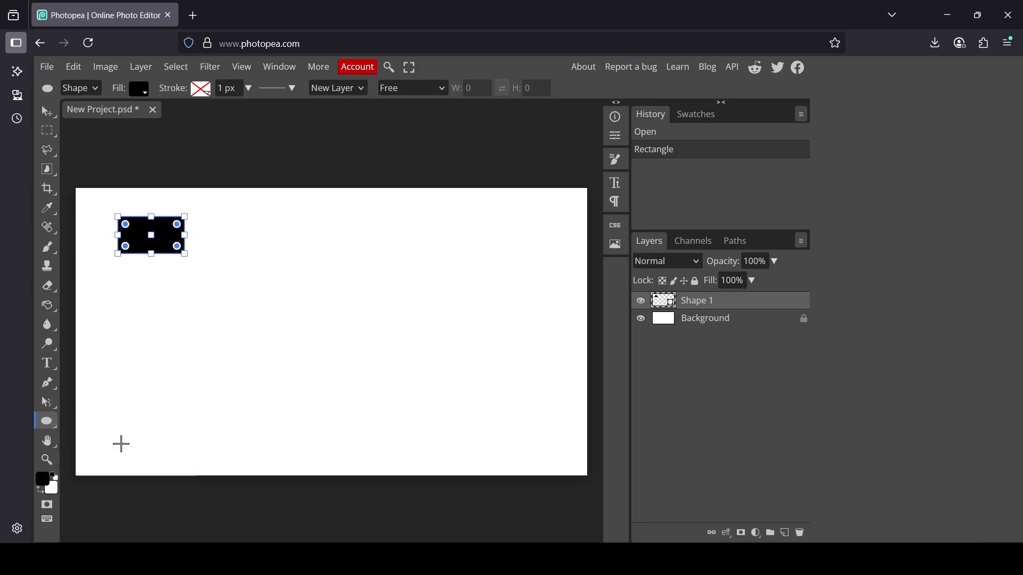
{"action": "left_click_drag", "start_coordinate": [230, 238], "coordinate": [283, 286]}
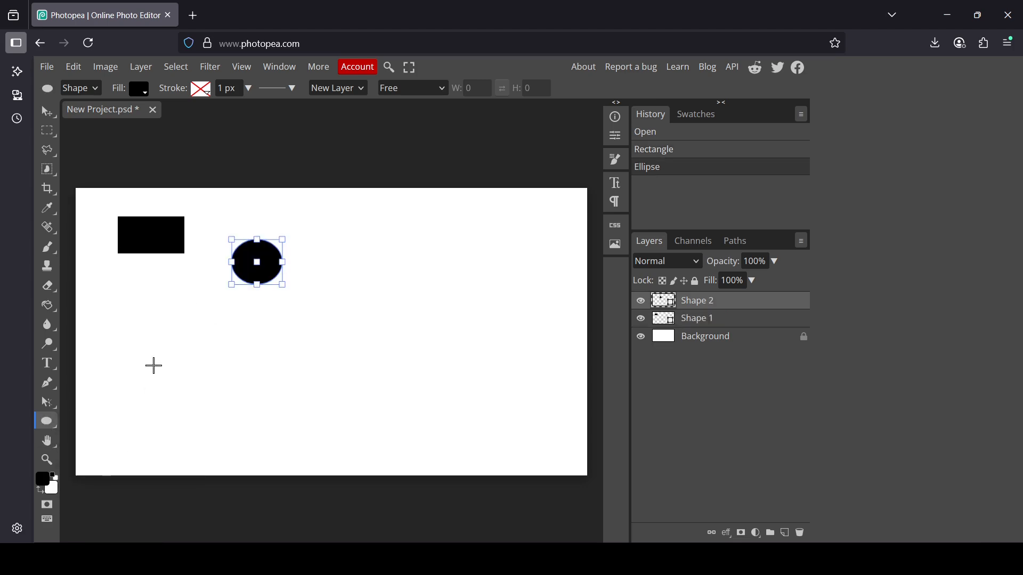
- Draw a long, nearly horizontal 5 px wide line along the upper right part of the canvas
{"action": "left_click", "coordinate": [52, 420]}
{"action": "left_click", "coordinate": [100, 460]}
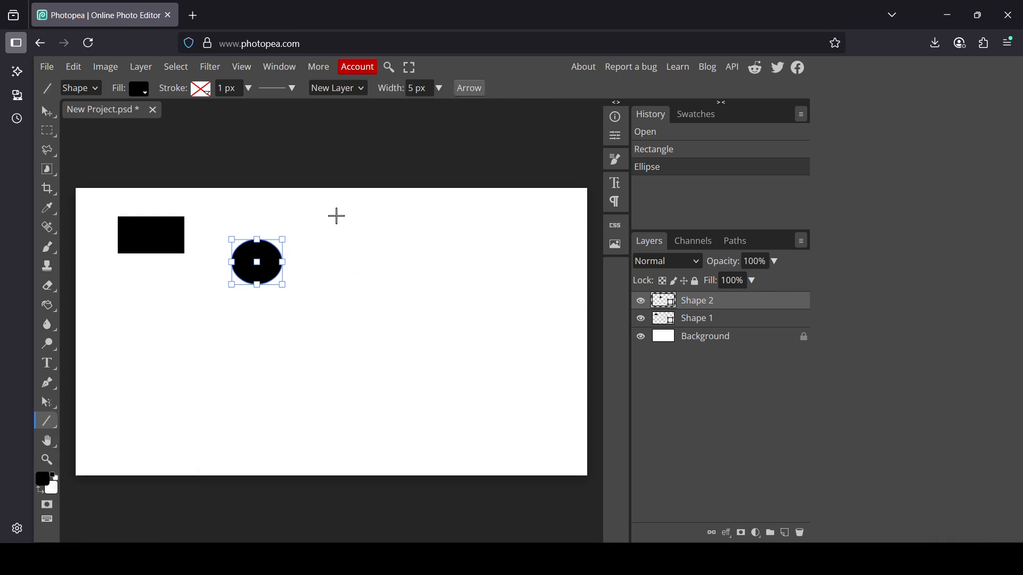
{"action": "left_click_drag", "start_coordinate": [335, 213], "coordinate": [515, 209]}
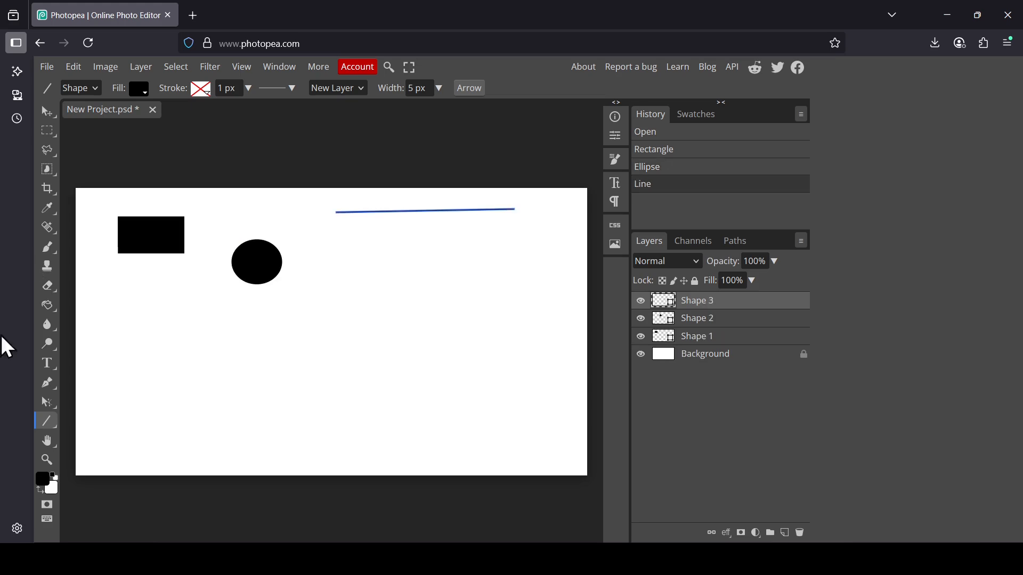
- Draw a 5-sided parametric Star shape with 40% inner radius below the rectangle
{"action": "left_click", "coordinate": [53, 418]}
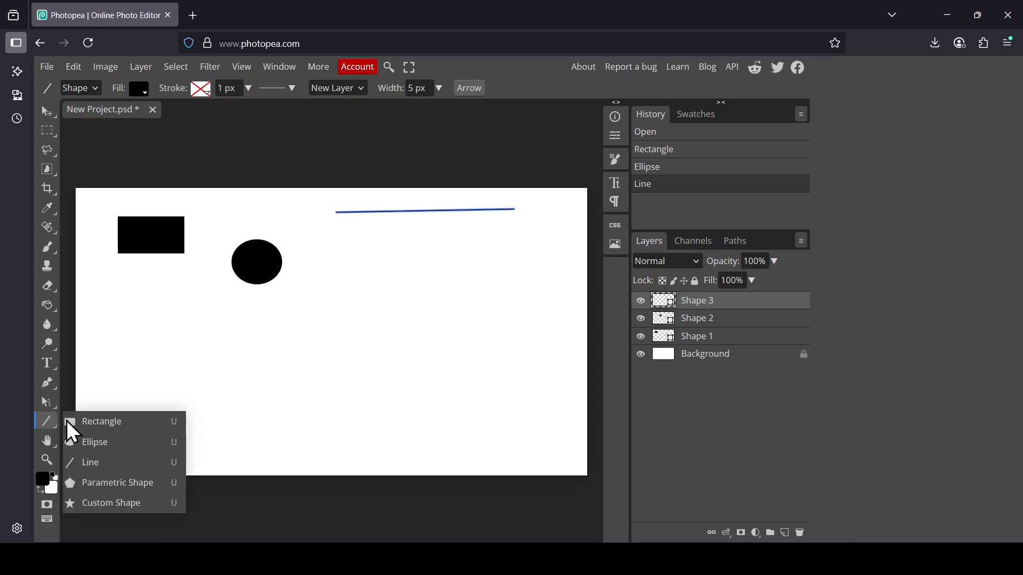
{"action": "left_click", "coordinate": [123, 488]}
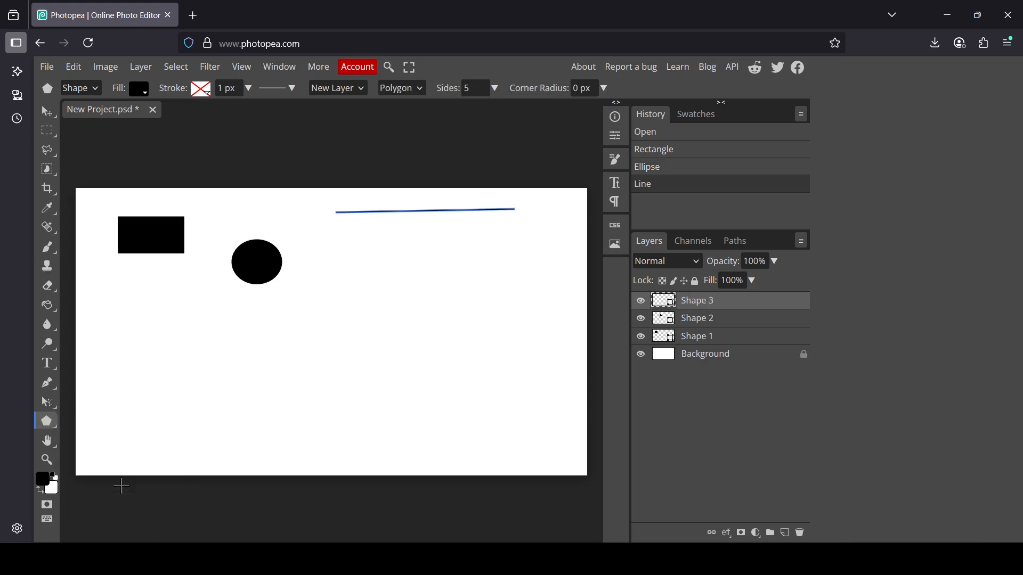
{"action": "left_click", "coordinate": [410, 93]}
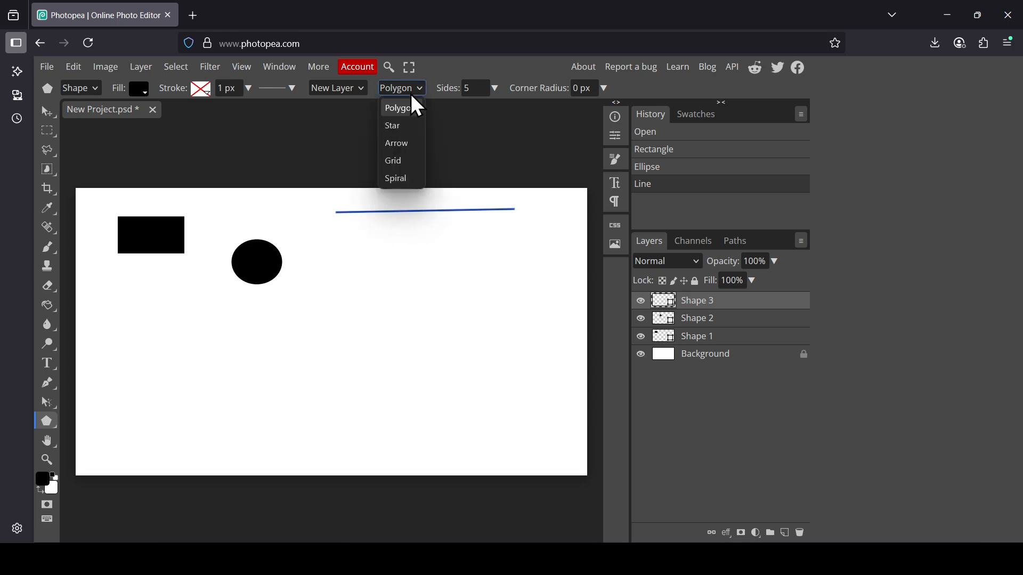
{"action": "left_click", "coordinate": [401, 126]}
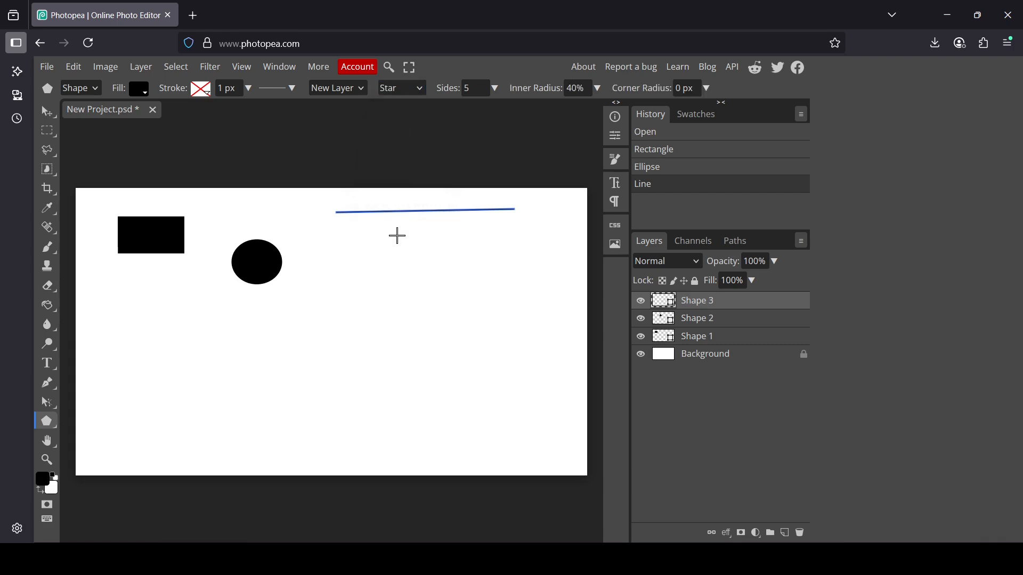
{"action": "left_click_drag", "start_coordinate": [134, 302], "coordinate": [159, 336]}
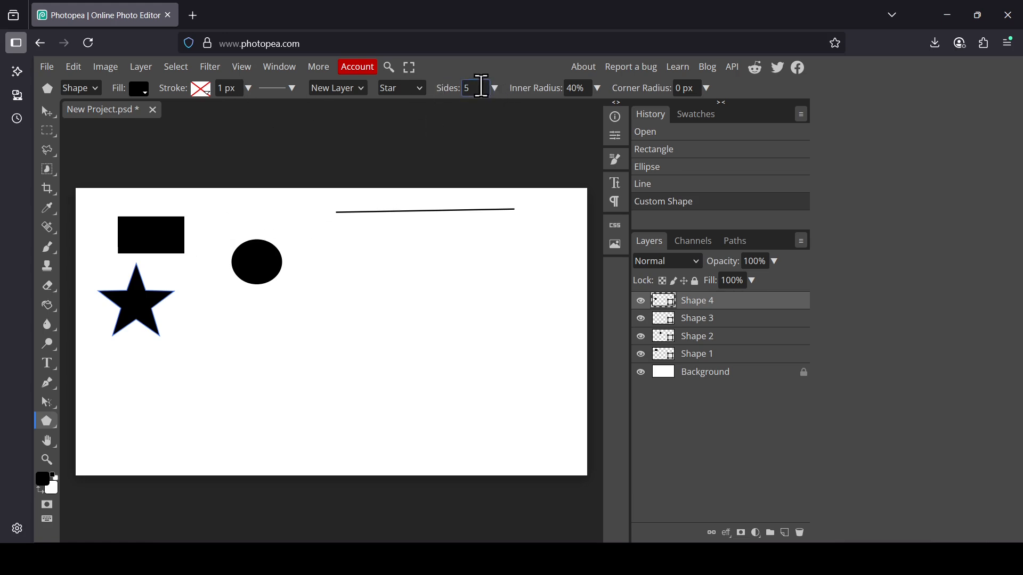
- Set the star's sides to 15 and draw a second star below the line
{"action": "left_click", "coordinate": [477, 92]}
{"action": "type", "text": "15"}
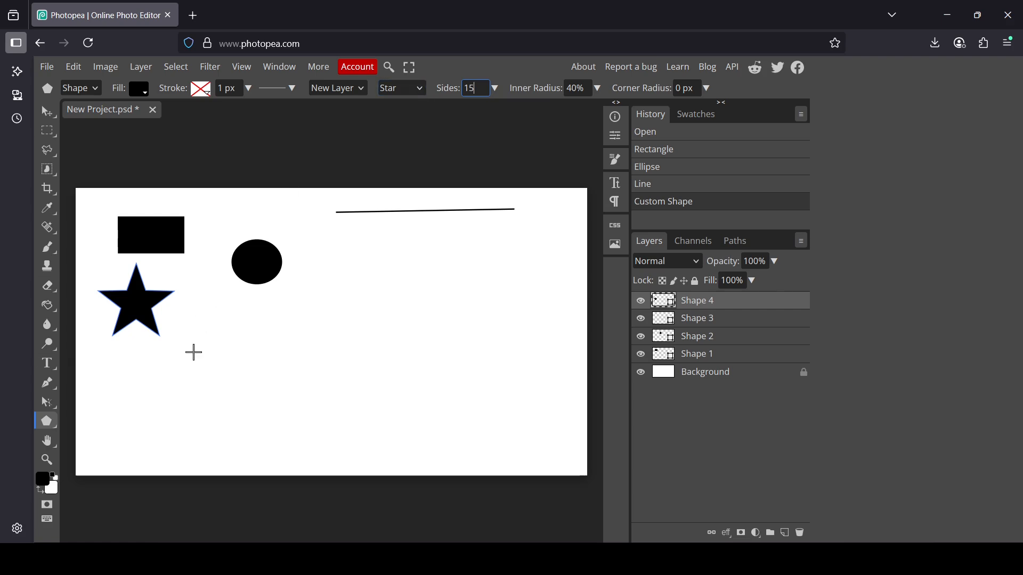
{"action": "left_click_drag", "start_coordinate": [367, 286], "coordinate": [402, 323]}
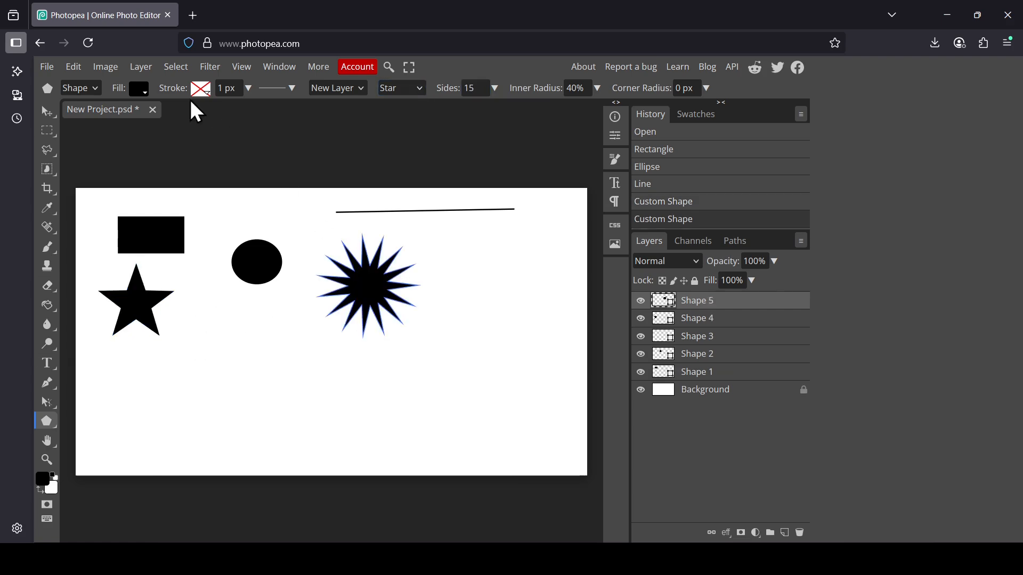
- Change the 15-pointed star's fill color to light red ff5b5b
{"action": "left_click", "coordinate": [134, 91]}
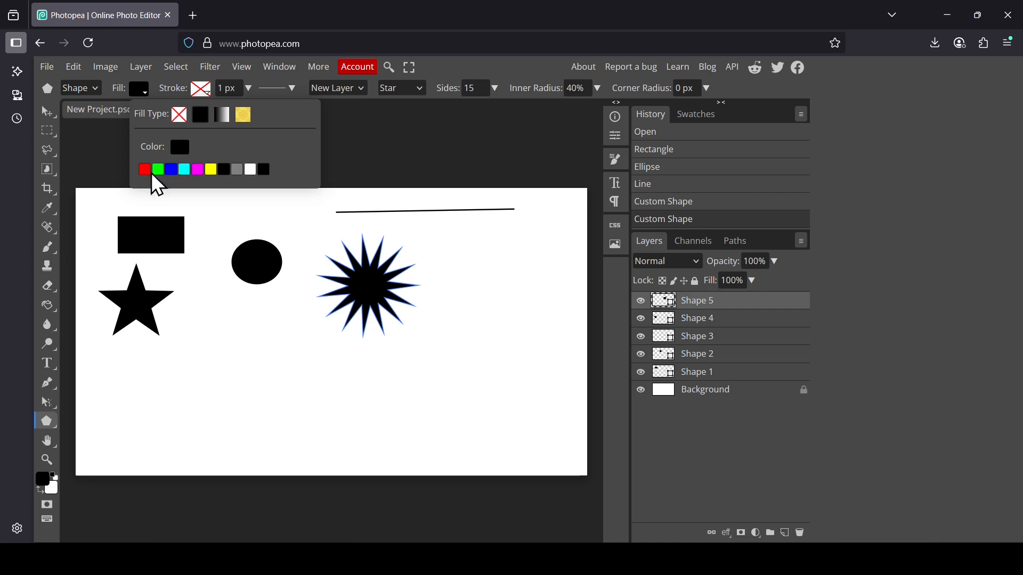
{"action": "left_click", "coordinate": [180, 152]}
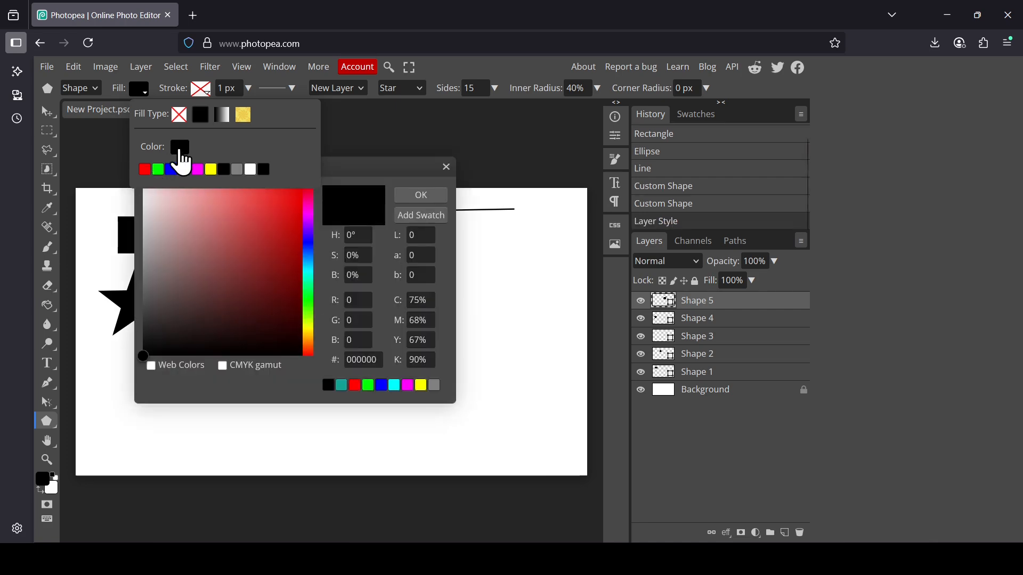
{"action": "left_click", "coordinate": [267, 222]}
{"action": "left_click", "coordinate": [264, 212]}
{"action": "left_click", "coordinate": [246, 181]}
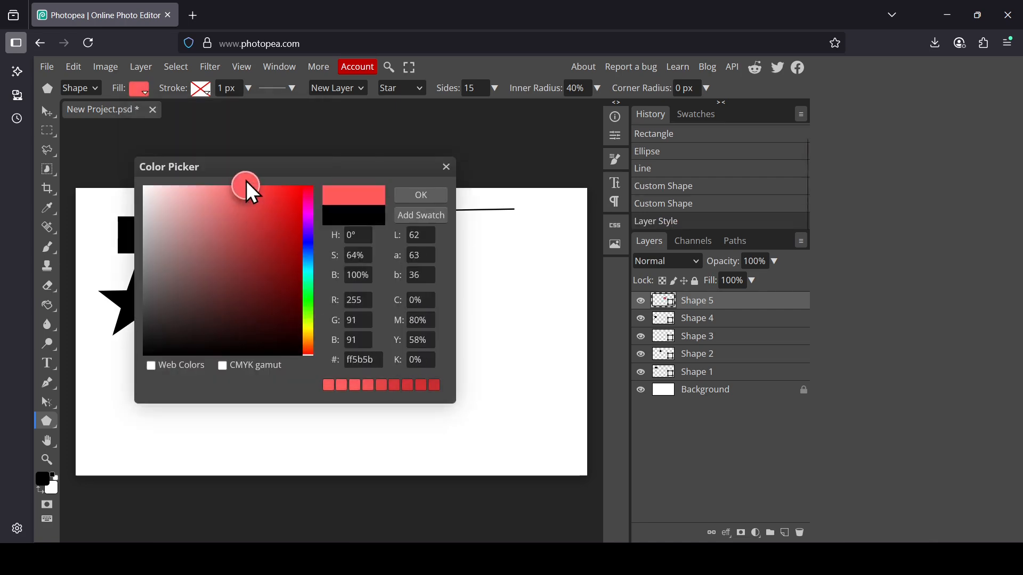
{"action": "left_click", "coordinate": [417, 196]}
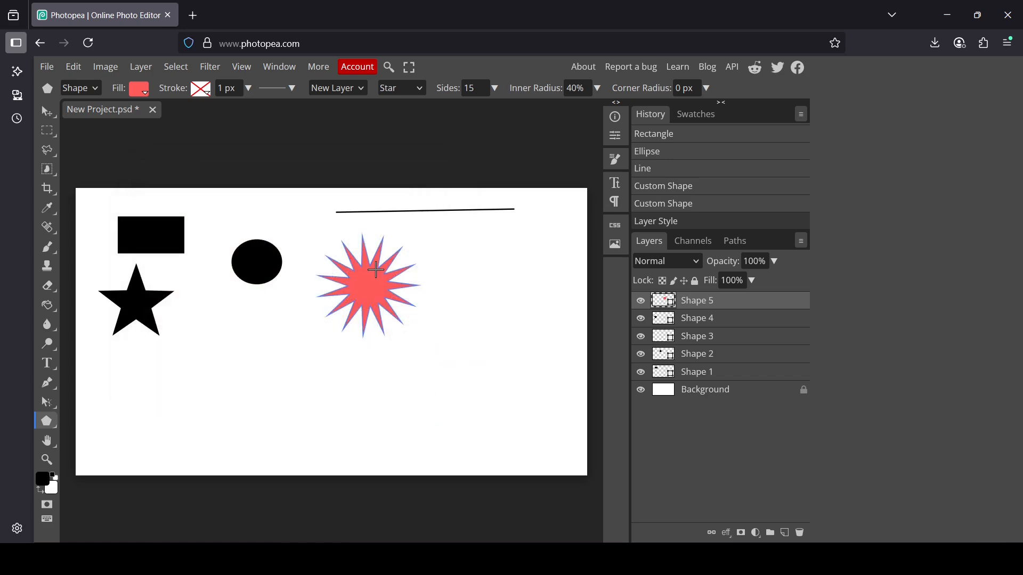
- Switch to the Custom Shape tool and choose the cloud with three raindrops from the weather shapes
{"action": "right_click", "coordinate": [46, 423]}
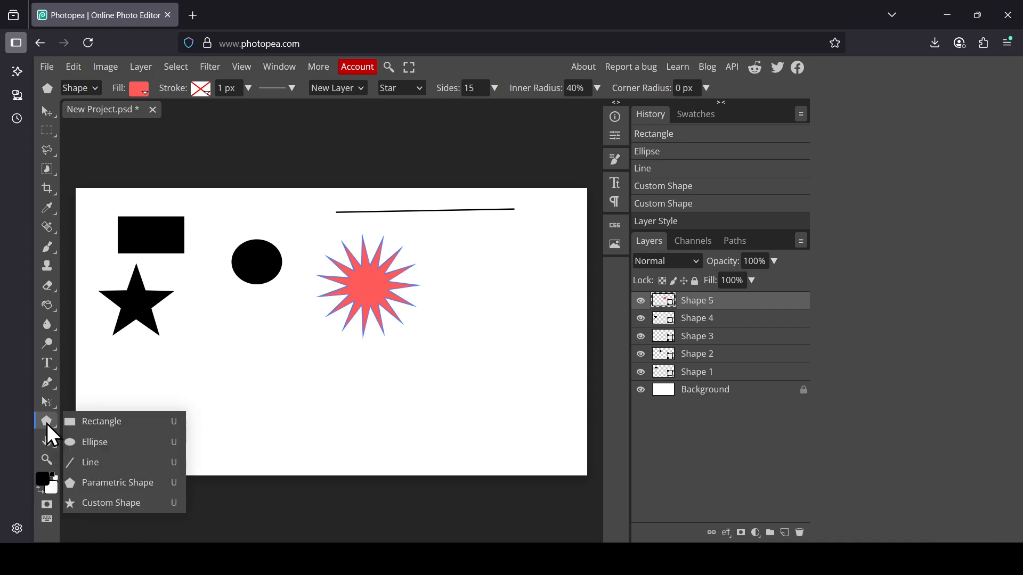
{"action": "left_click", "coordinate": [127, 503]}
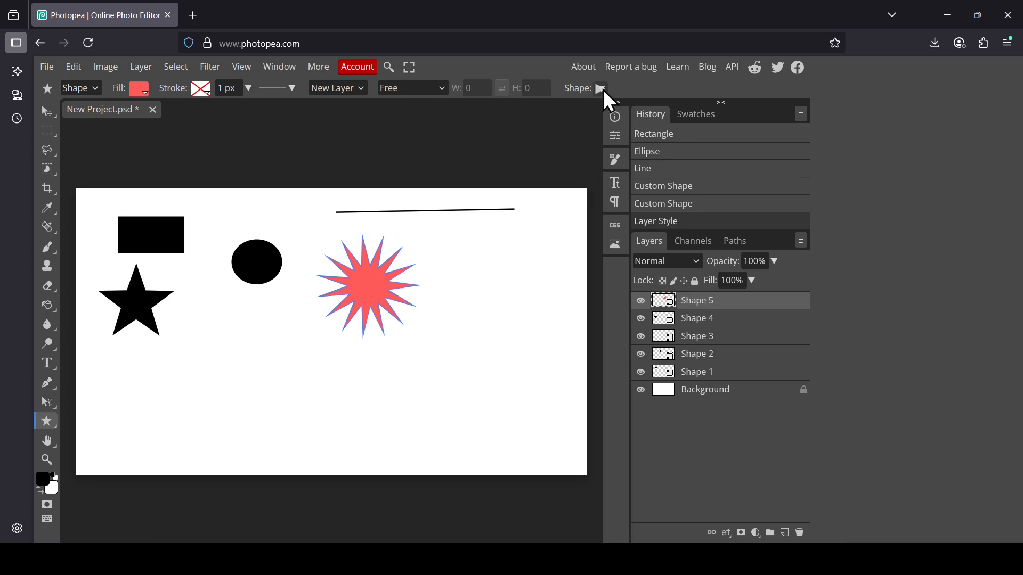
{"action": "left_click", "coordinate": [599, 88]}
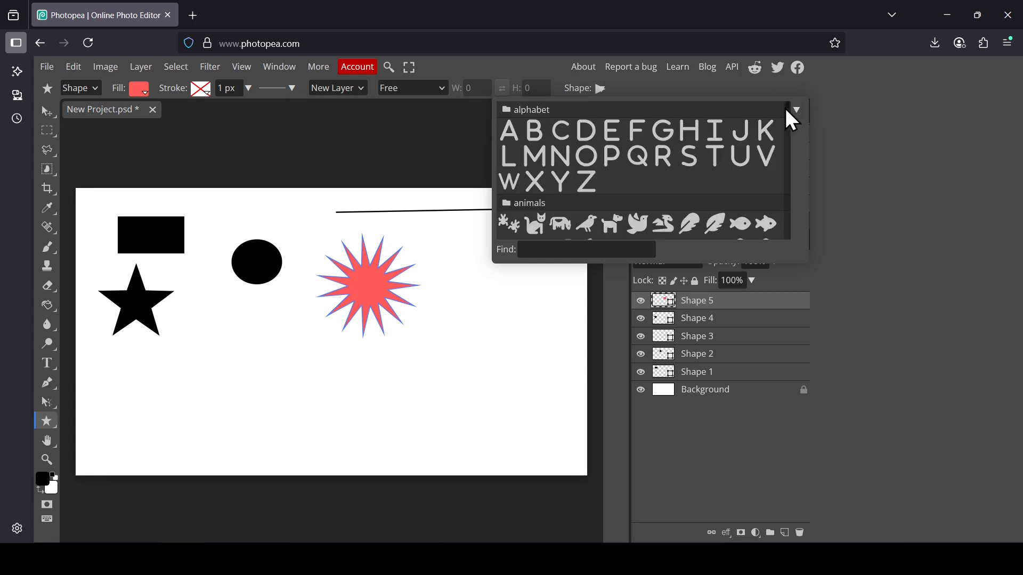
{"action": "left_click_drag", "start_coordinate": [785, 108], "coordinate": [783, 247]}
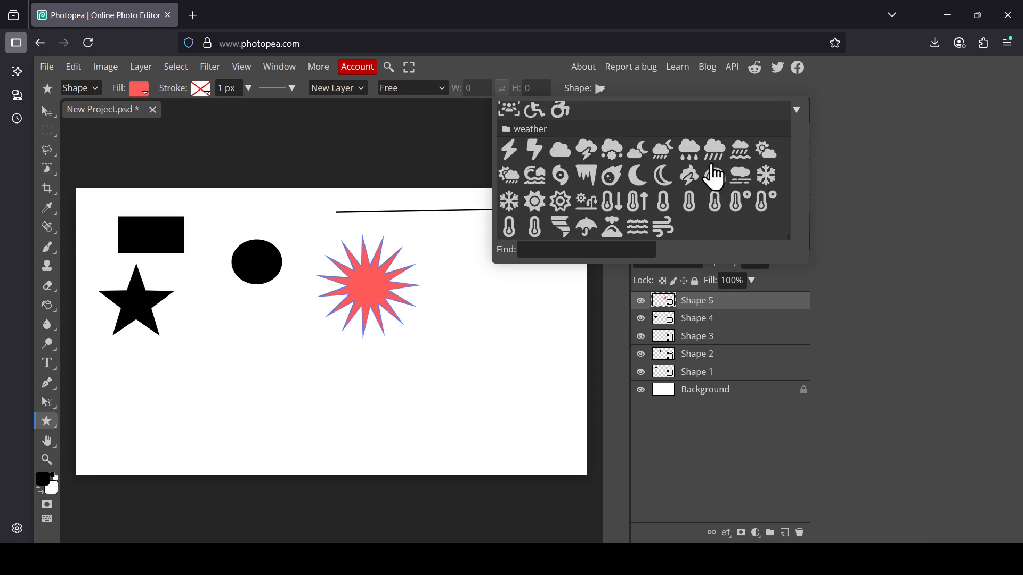
{"action": "left_click", "coordinate": [690, 154]}
{"action": "left_click", "coordinate": [893, 164]}
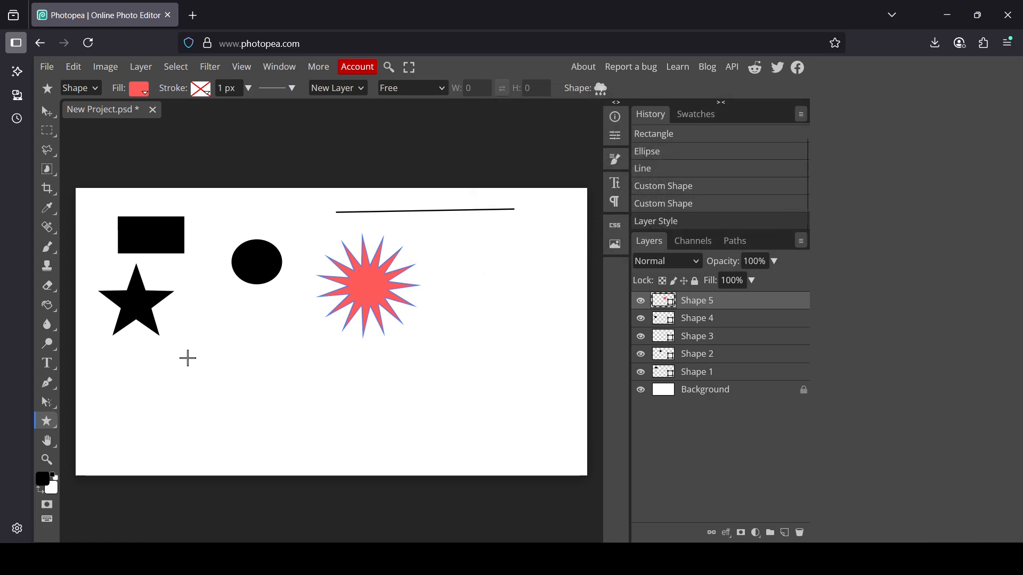
- Set the shape fill to gray and draw the rain cloud in the lower left part of the canvas
{"action": "left_click", "coordinate": [142, 94]}
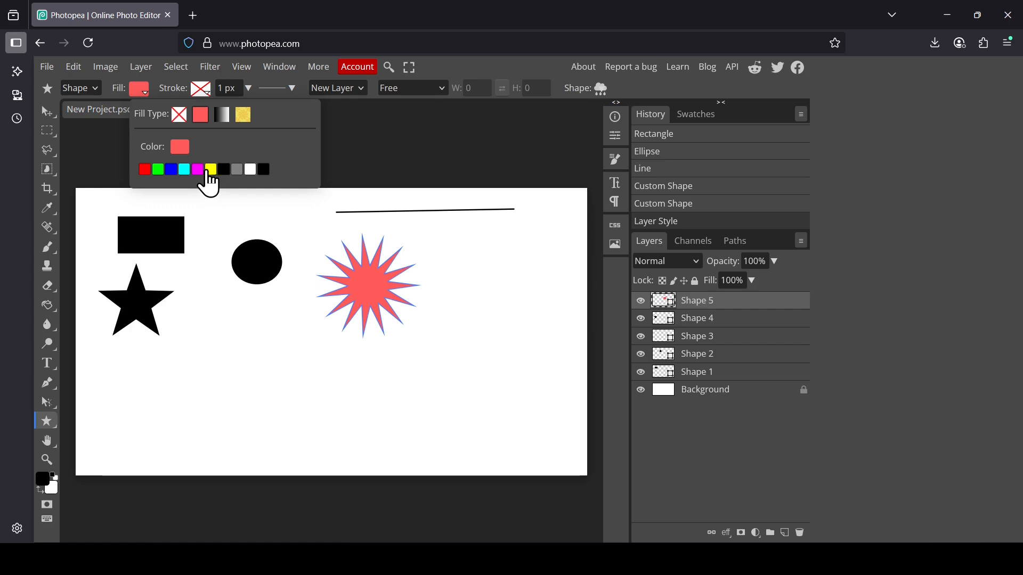
{"action": "left_click", "coordinate": [237, 169]}
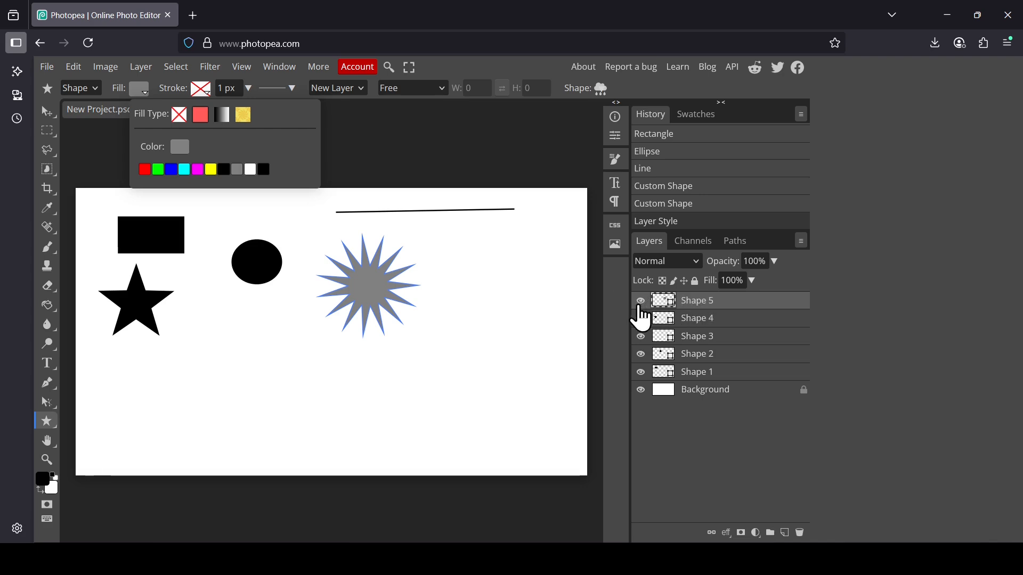
{"action": "left_click", "coordinate": [641, 301]}
{"action": "left_click", "coordinate": [640, 302]}
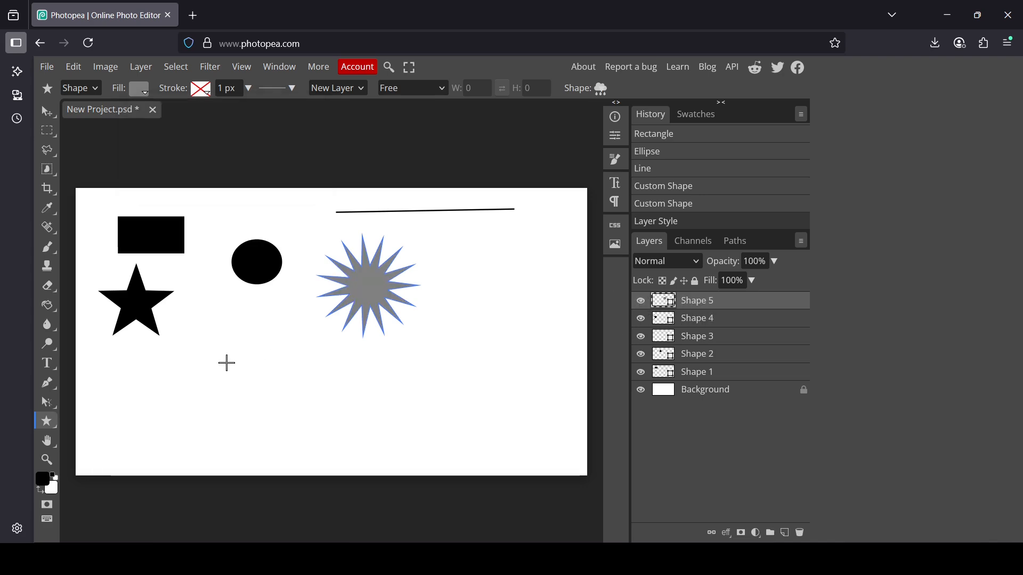
{"action": "left_click_drag", "start_coordinate": [172, 372], "coordinate": [298, 443]}
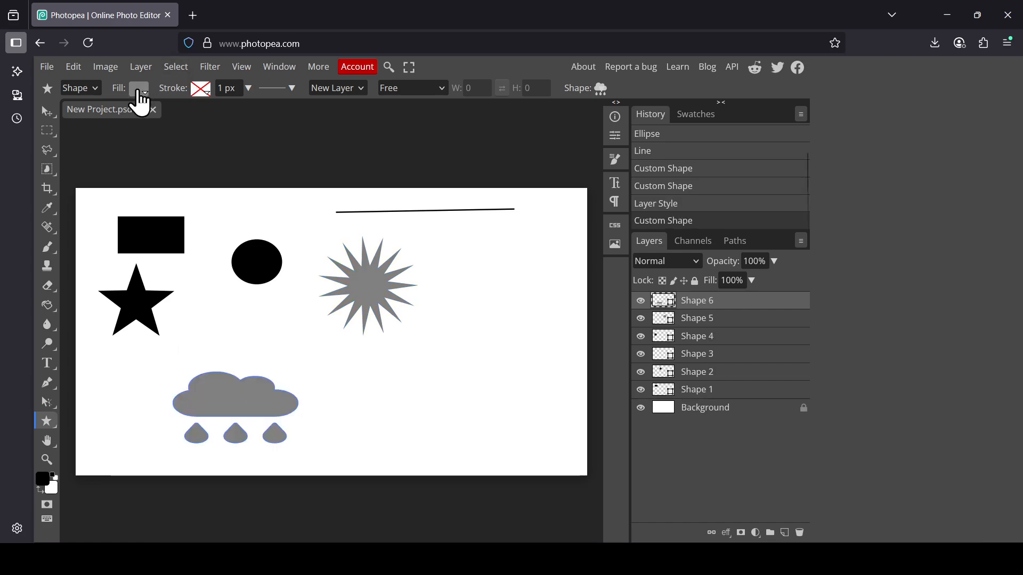
- Give the rain cloud a solid yellow stroke 10 px wide
{"action": "left_click", "coordinate": [201, 89]}
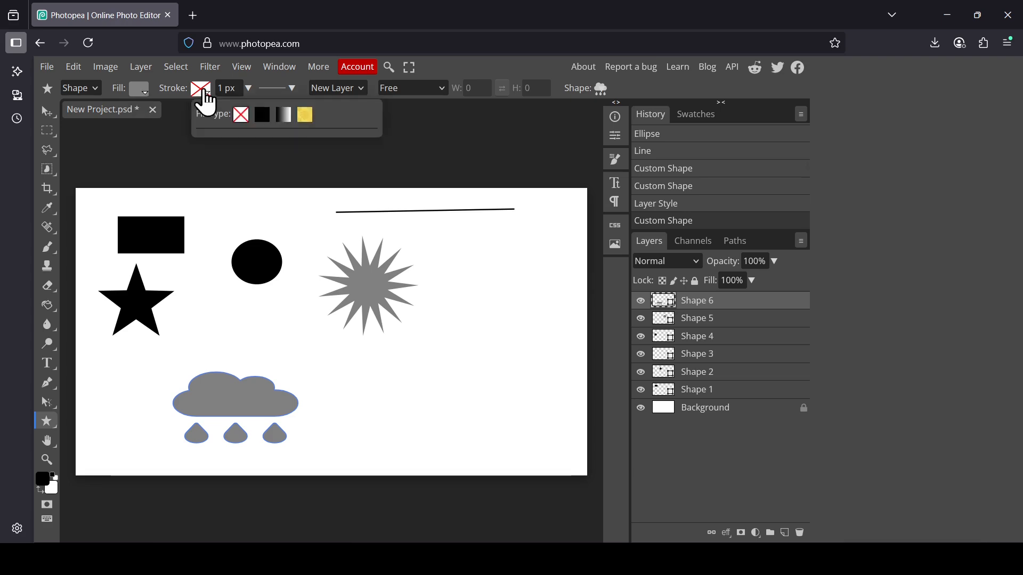
{"action": "left_click", "coordinate": [265, 117]}
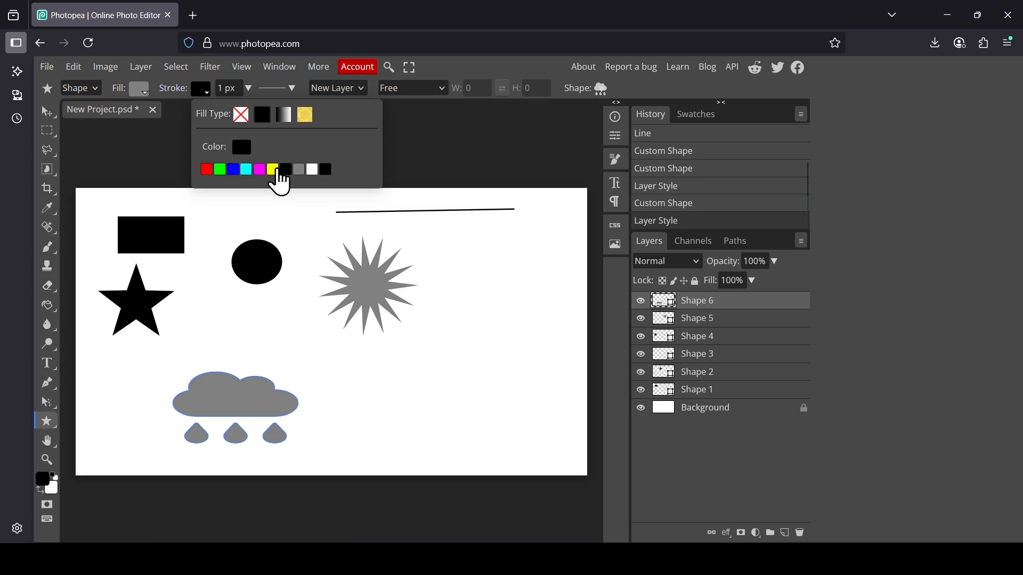
{"action": "left_click", "coordinate": [275, 170]}
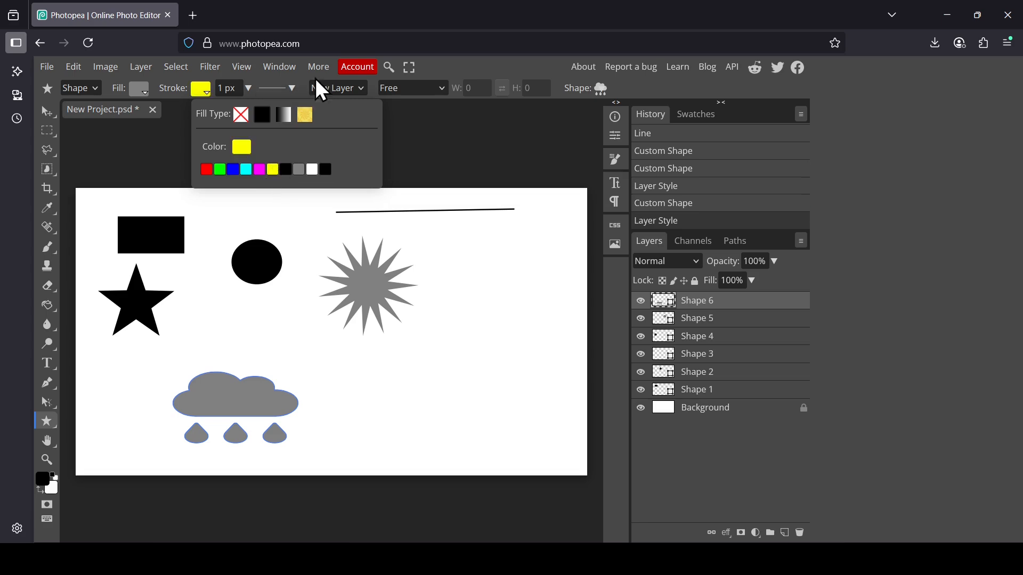
{"action": "left_click", "coordinate": [481, 70]}
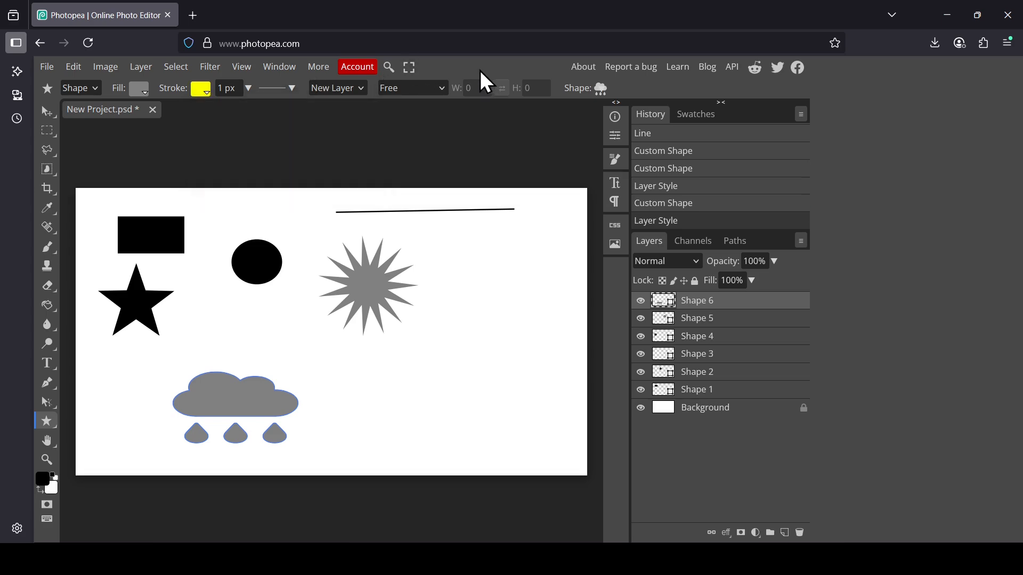
{"action": "left_click", "coordinate": [233, 89]}
{"action": "type", "text": "10"}
{"action": "key", "text": "Return"}
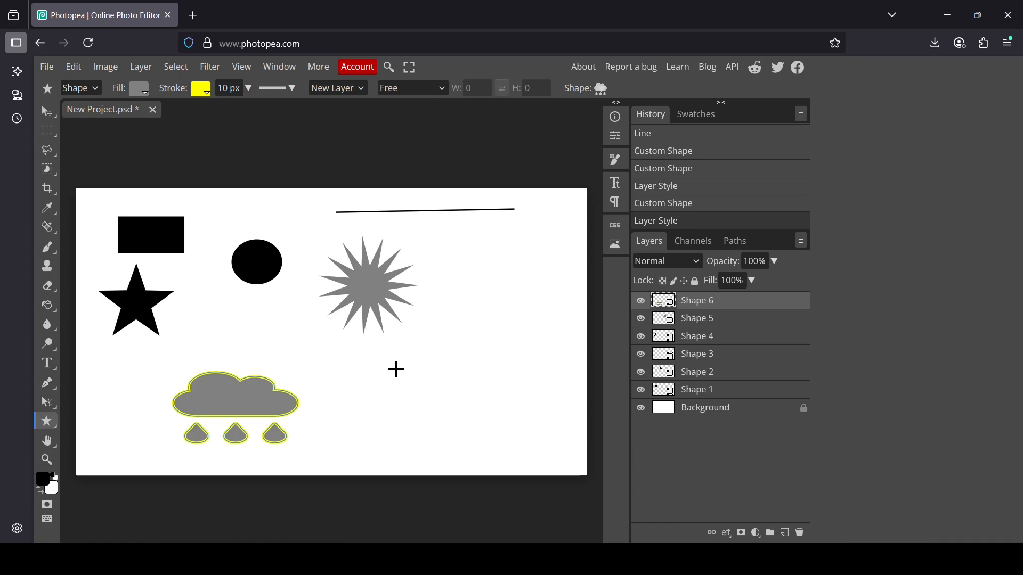
- Hide all six shape layers, Shape 1 to Shape 6, leaving only the Background visible
{"action": "left_click", "coordinate": [640, 300]}
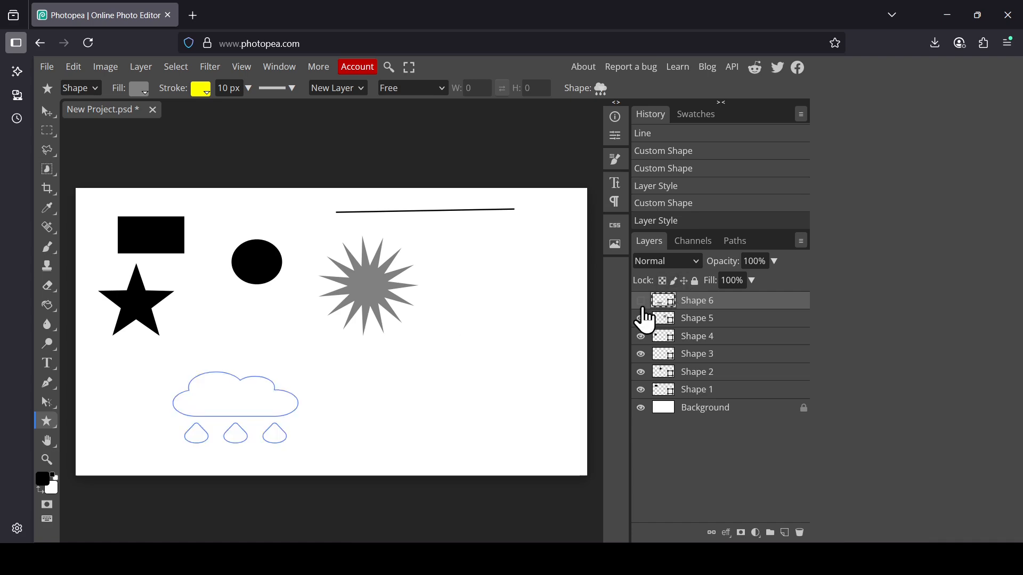
{"action": "left_click", "coordinate": [641, 318]}
{"action": "left_click_drag", "start_coordinate": [642, 337], "coordinate": [643, 395]}
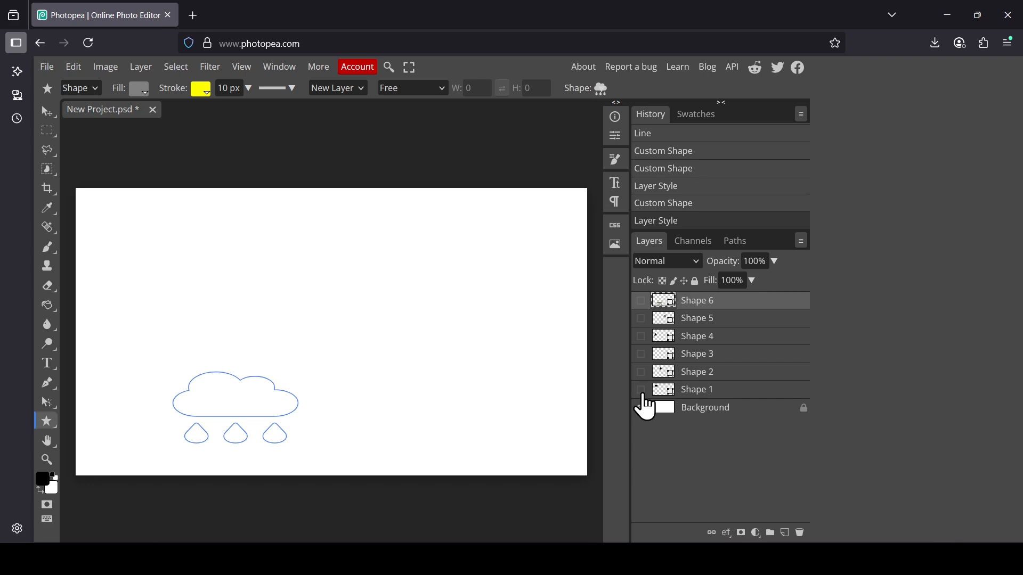
- Place a larger rain cloud custom shape in the canvas's upper left area by entering its exact size in pixels
{"action": "left_click", "coordinate": [130, 231]}
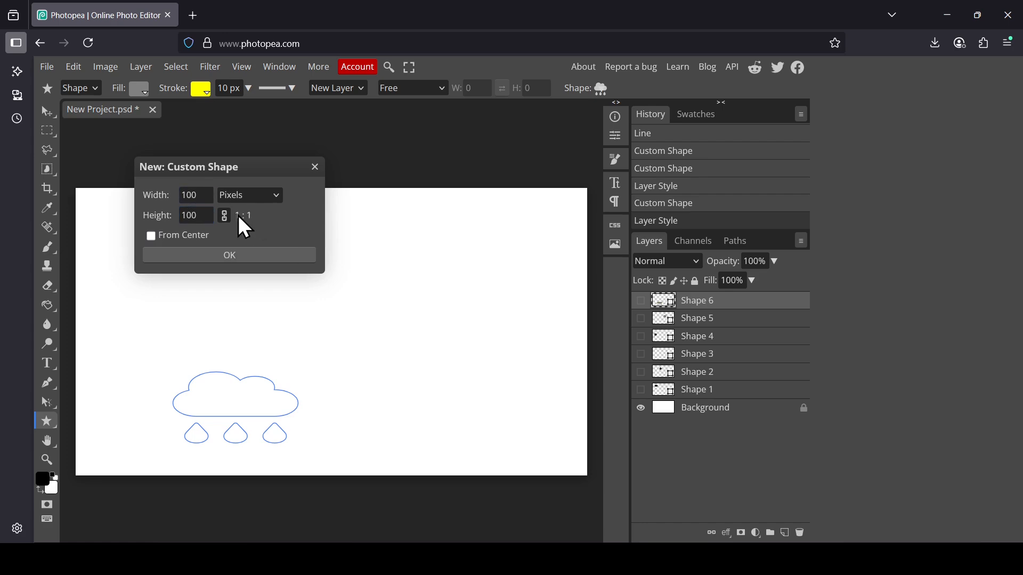
{"action": "double_click", "coordinate": [203, 195]}
{"action": "type", "text": "5"}
{"action": "key", "text": "Return"}
{"action": "left_click", "coordinate": [247, 254]}
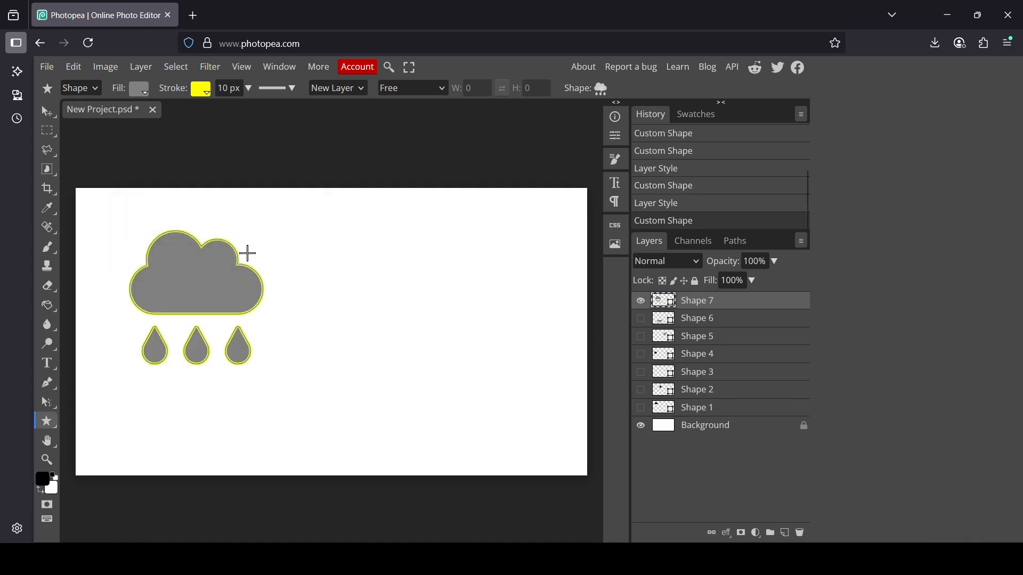
- Remove the yellow stroke from the large rain cloud, keeping the Custom Shape tool active
{"action": "key", "text": "v"}
{"action": "mouse_move", "coordinate": [45, 112]}
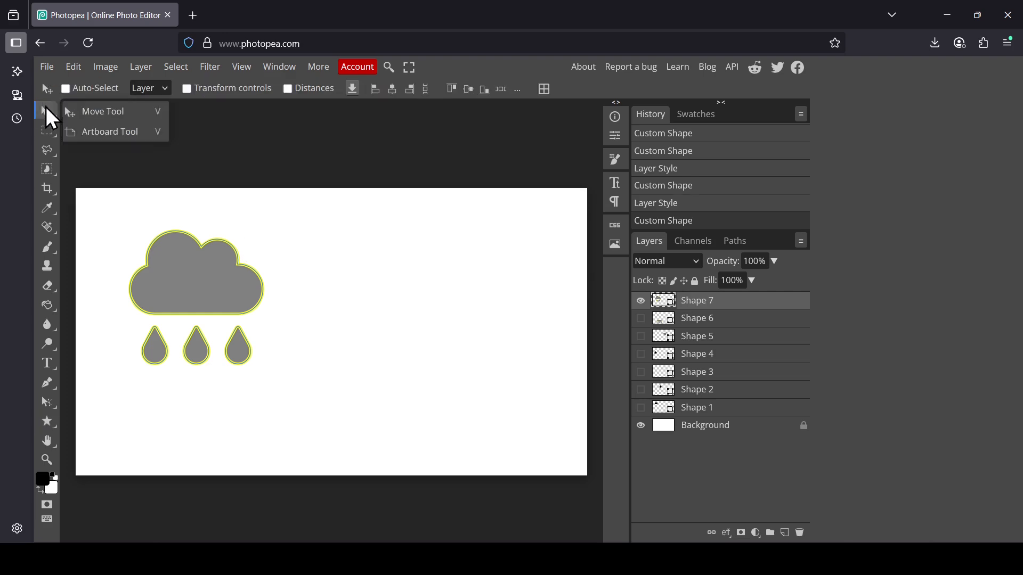
{"action": "left_click", "coordinate": [46, 424]}
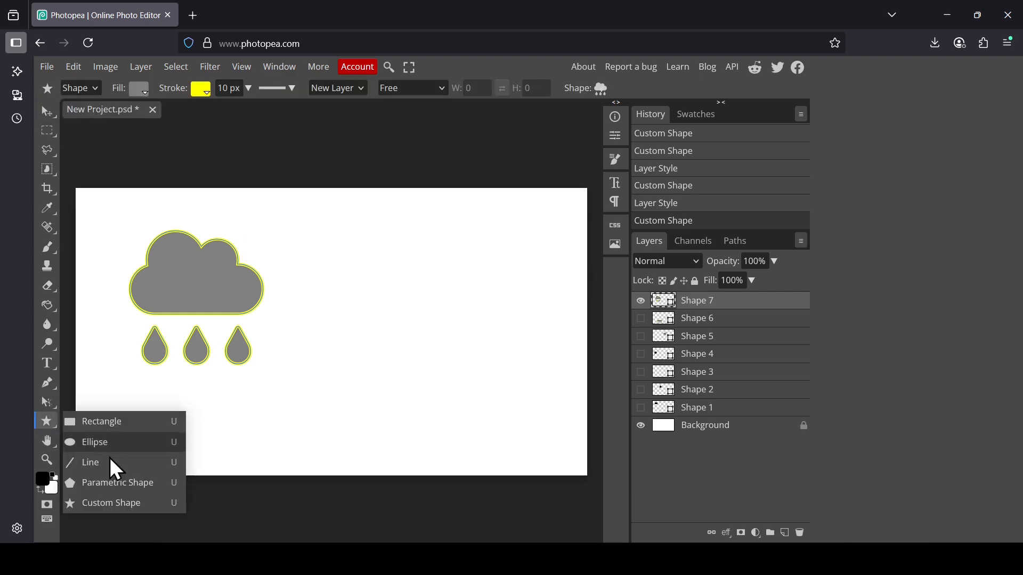
{"action": "left_click", "coordinate": [115, 505]}
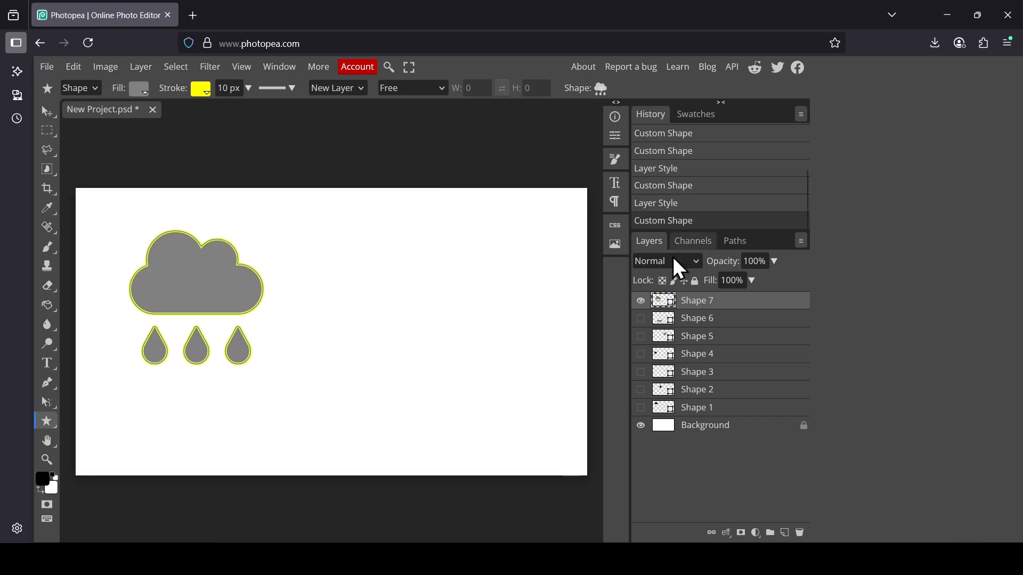
{"action": "left_click", "coordinate": [640, 300]}
{"action": "left_click", "coordinate": [641, 300]}
{"action": "left_click", "coordinate": [198, 90]}
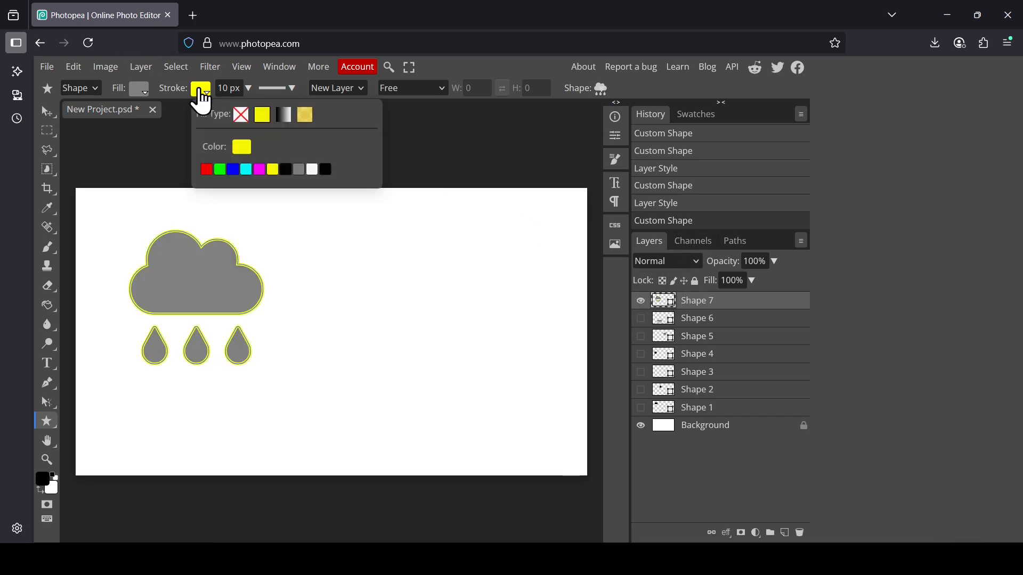
{"action": "left_click", "coordinate": [242, 115]}
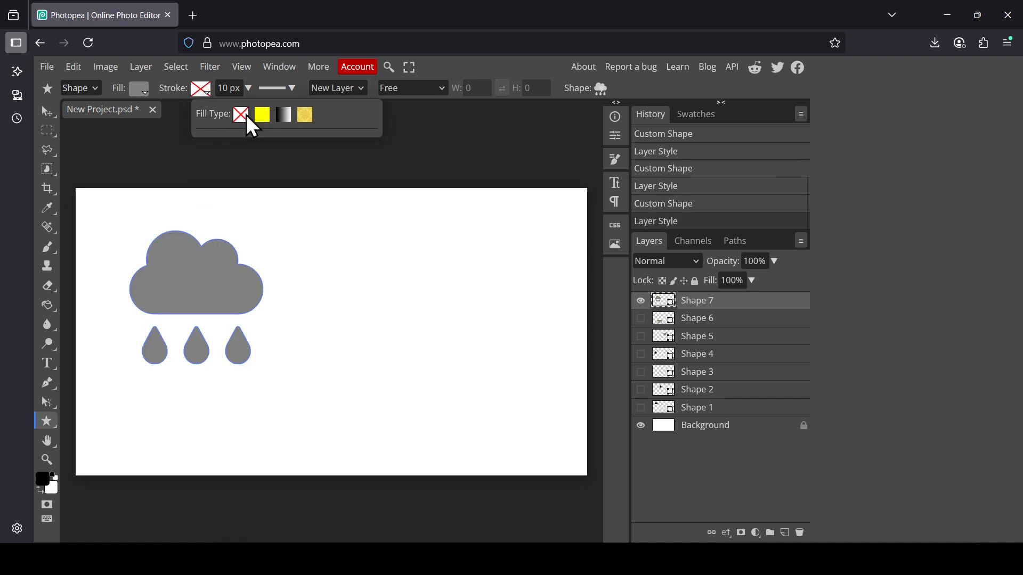
- Hide the large rain cloud's layer, Shape 7, while keeping it selected
{"action": "left_click", "coordinate": [771, 355]}
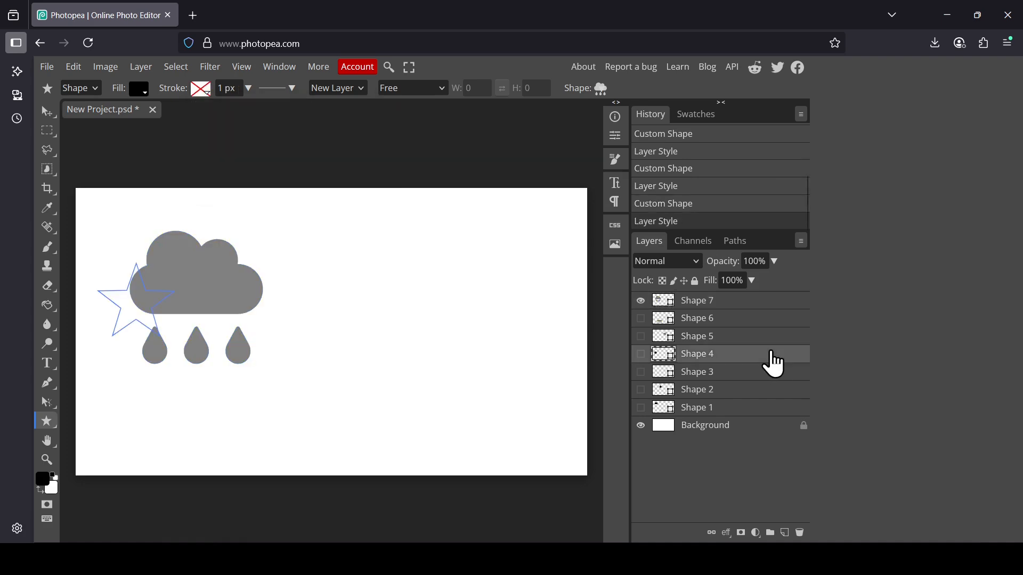
{"action": "left_click", "coordinate": [693, 300]}
{"action": "left_click", "coordinate": [640, 301]}
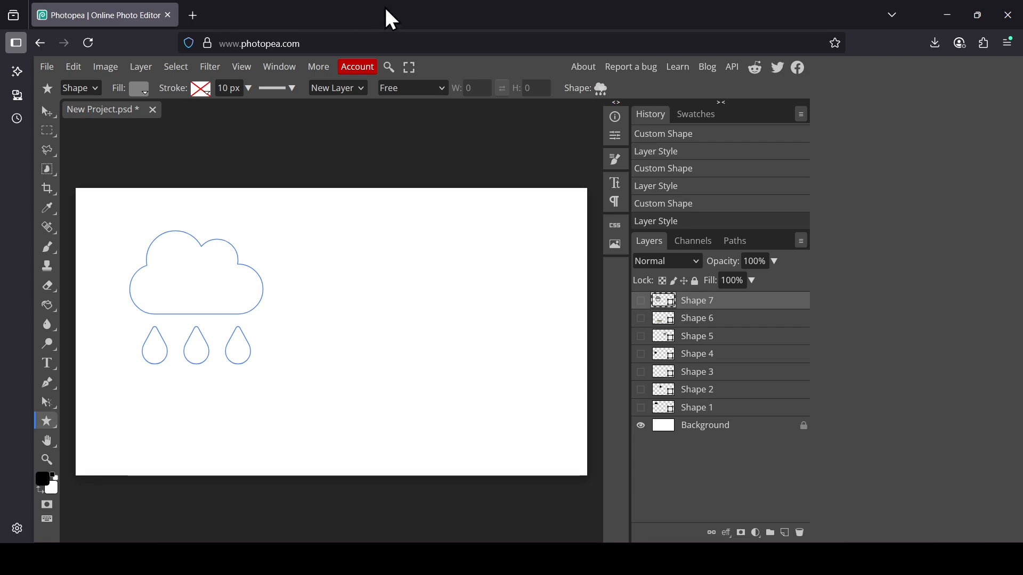
- Place a black dove custom shape at 300 × 300 pixels and move it to the canvas's upper left area
{"action": "left_click", "coordinate": [602, 89]}
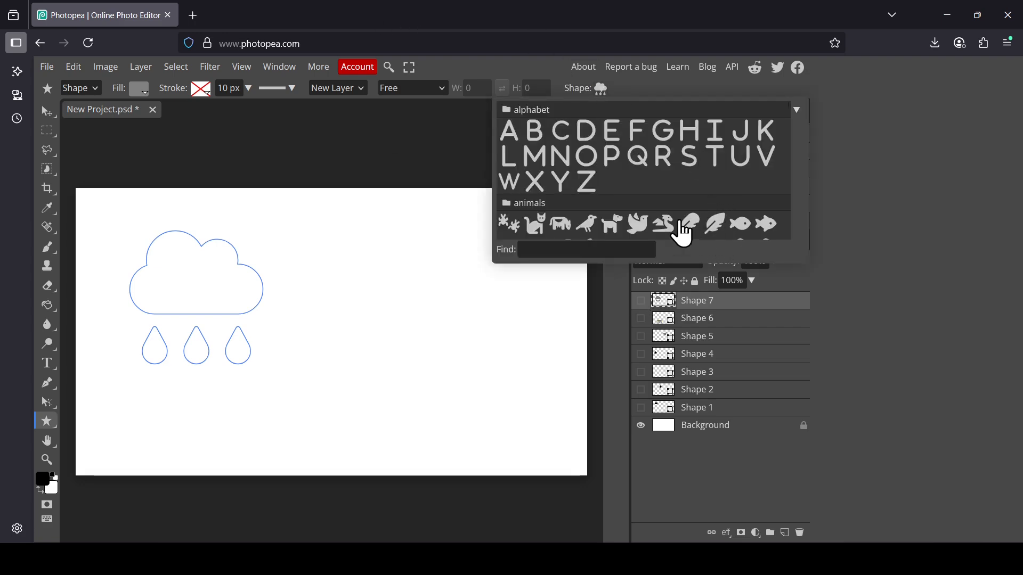
{"action": "left_click", "coordinate": [644, 233]}
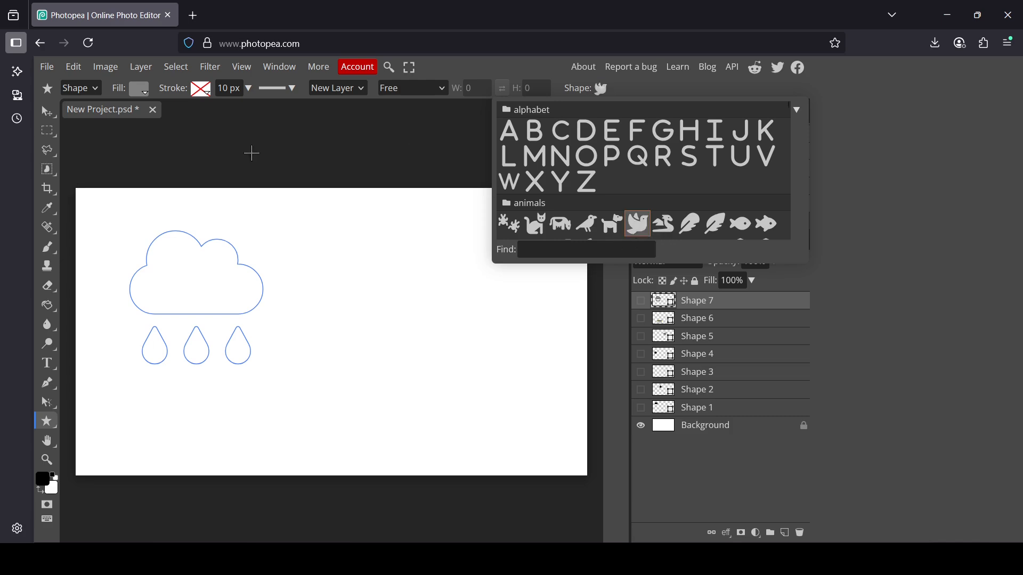
{"action": "left_click", "coordinate": [141, 91]}
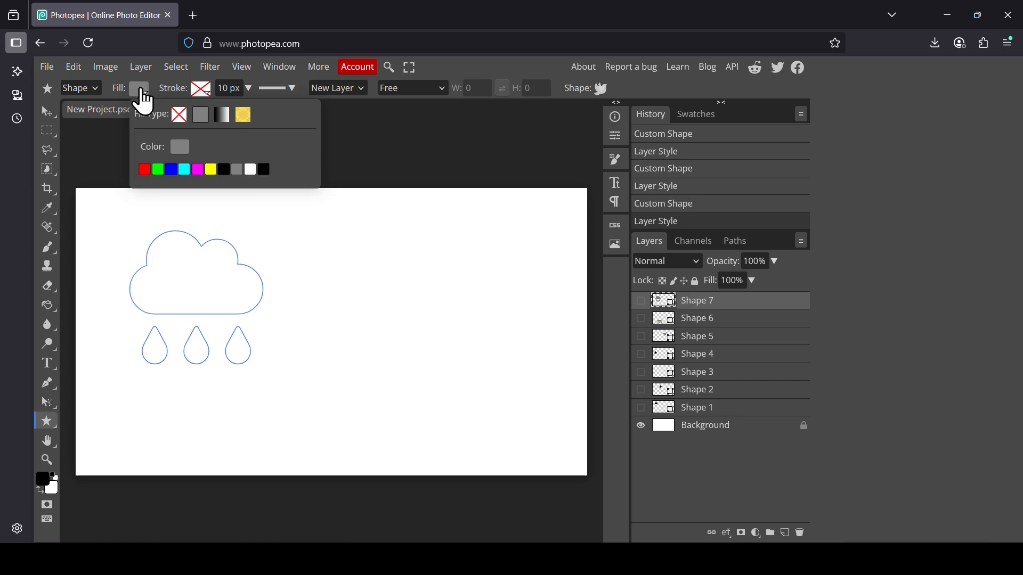
{"action": "left_click", "coordinate": [263, 171]}
{"action": "left_click", "coordinate": [277, 275]}
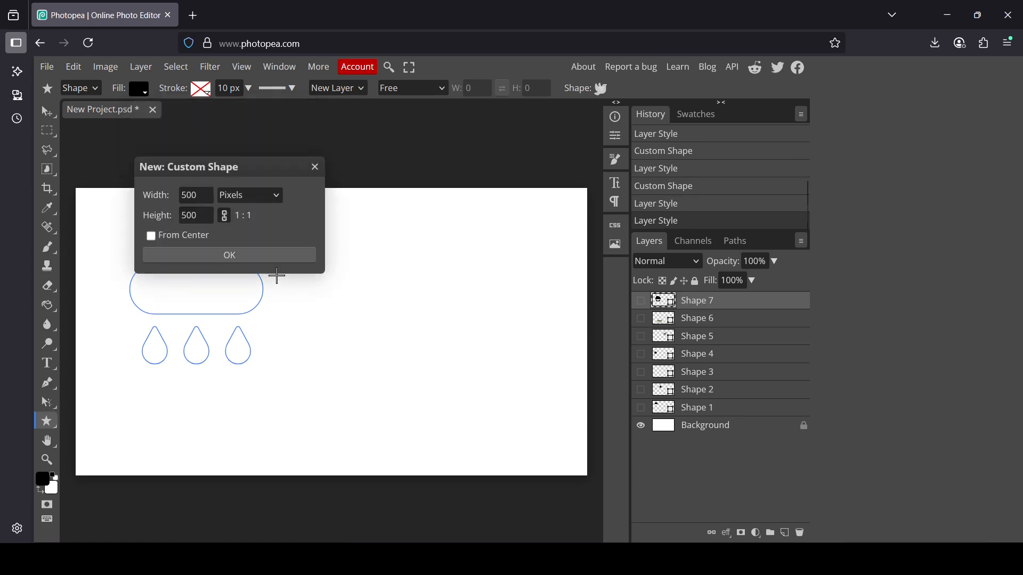
{"action": "left_click", "coordinate": [202, 196]}
{"action": "double_click", "coordinate": [203, 196]}
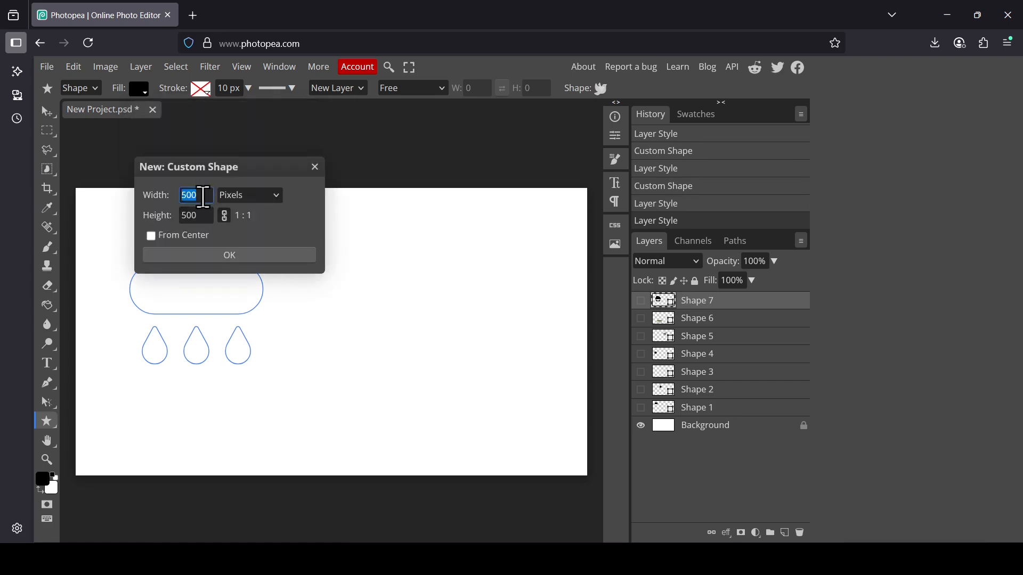
{"action": "type", "text": "300"}
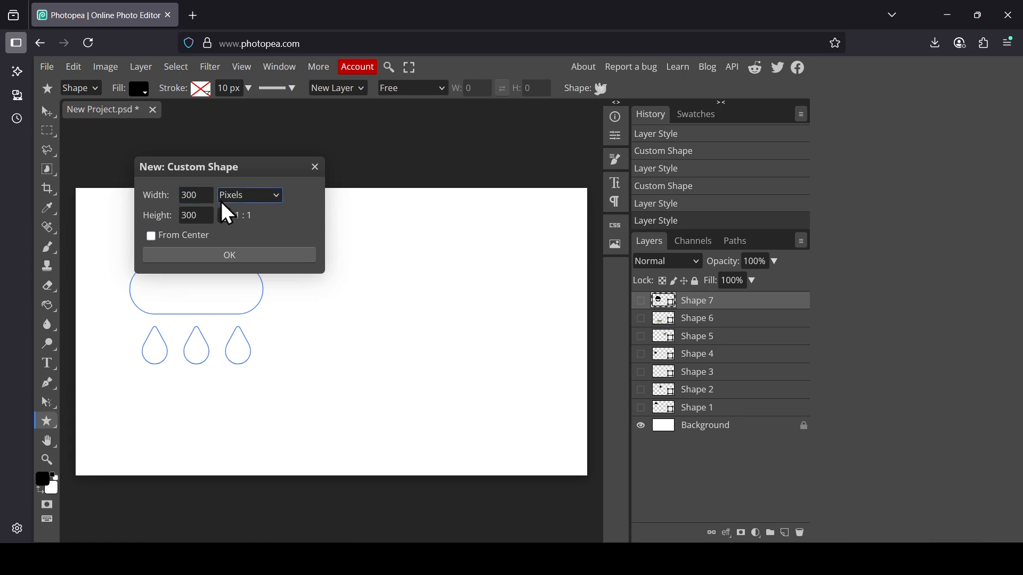
{"action": "left_click", "coordinate": [234, 255]}
{"action": "left_click", "coordinate": [46, 109]}
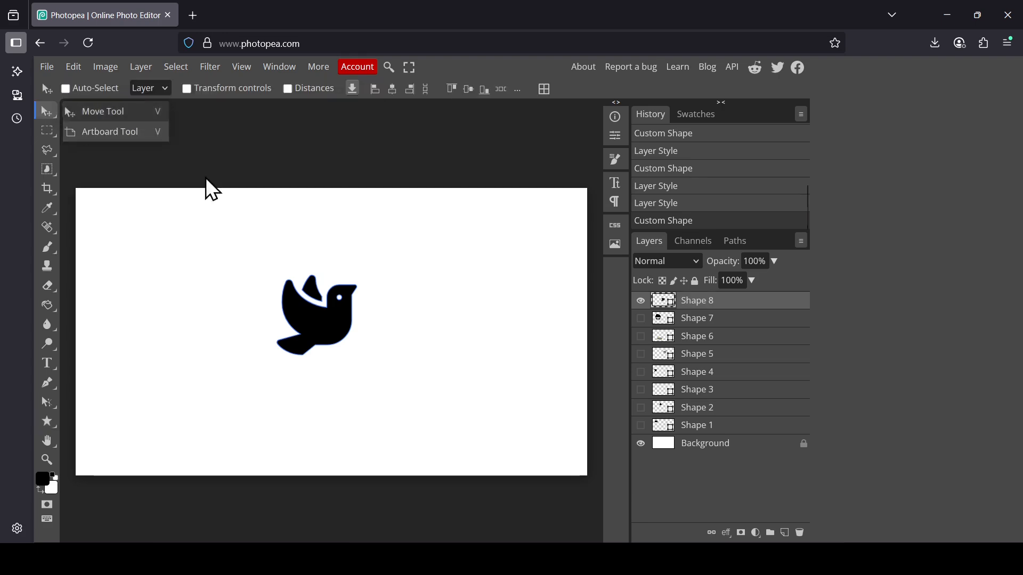
{"action": "left_click_drag", "start_coordinate": [337, 325], "coordinate": [165, 257]}
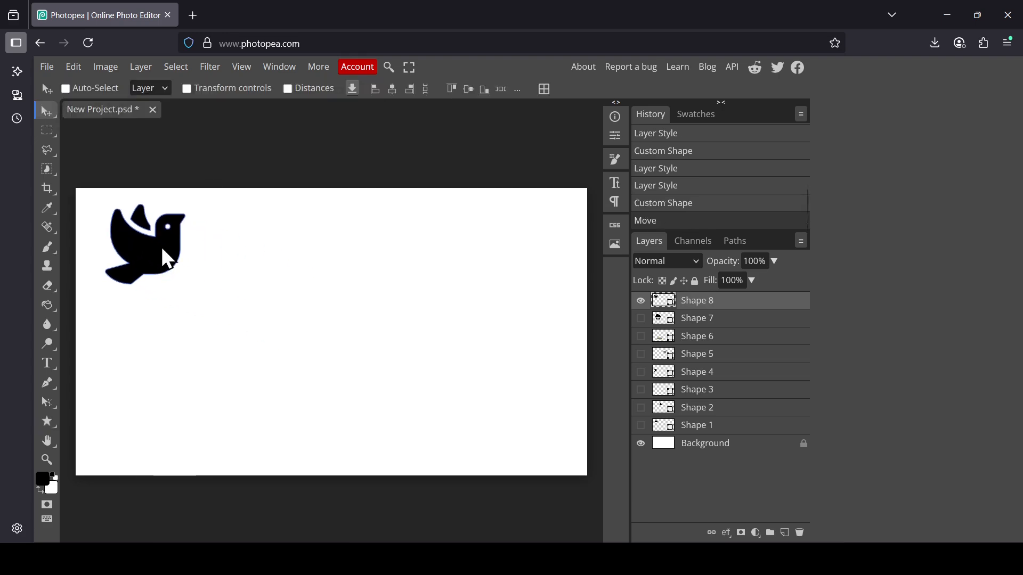
- Draw the PayPal card custom shape in the upper middle of the canvas, beside the dove
{"action": "left_click", "coordinate": [48, 422]}
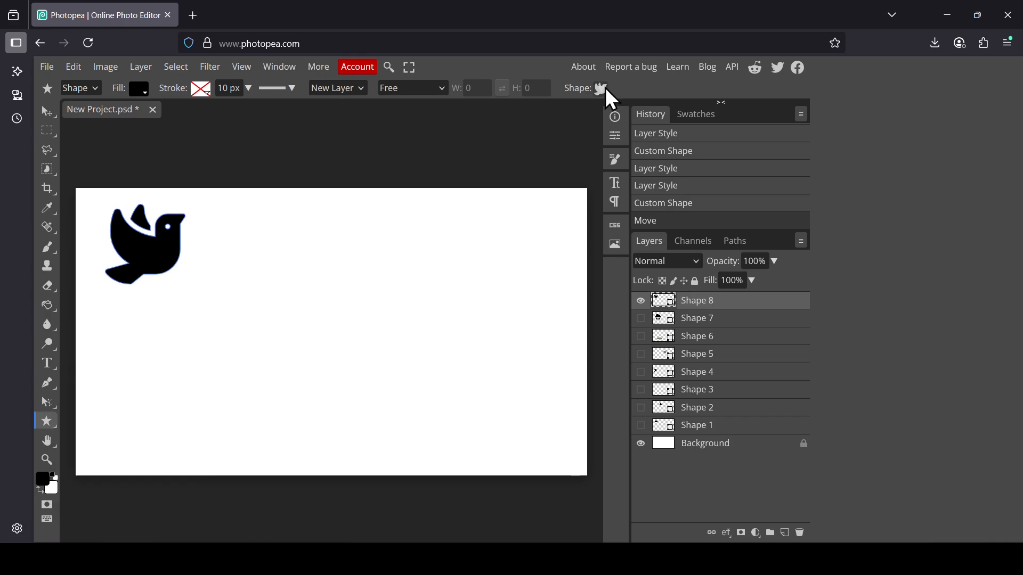
{"action": "left_click", "coordinate": [604, 88]}
{"action": "scroll", "coordinate": [787, 125], "scroll_direction": "down", "scroll_amount": 3}
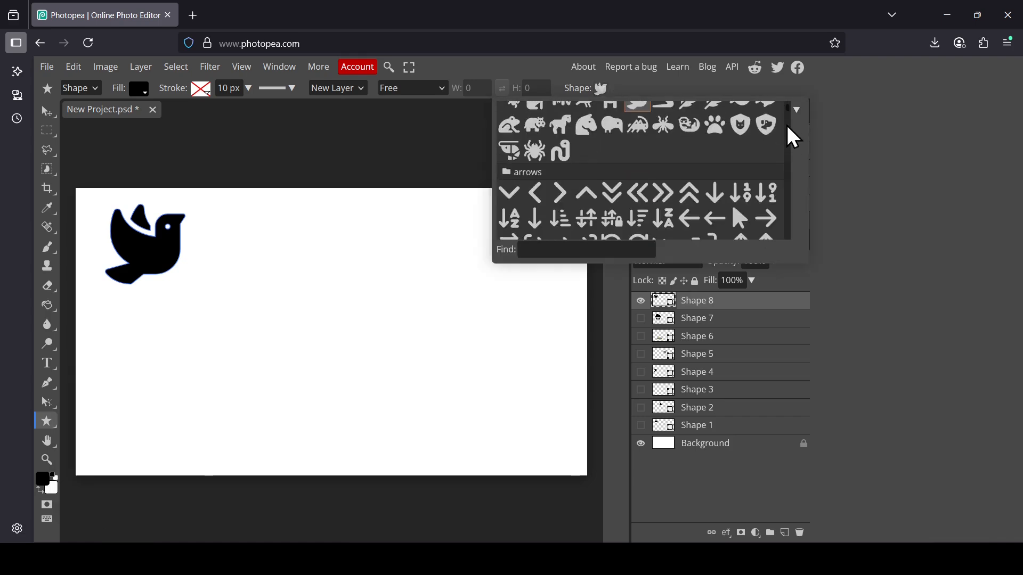
{"action": "scroll", "coordinate": [787, 126], "scroll_direction": "down", "scroll_amount": 10}
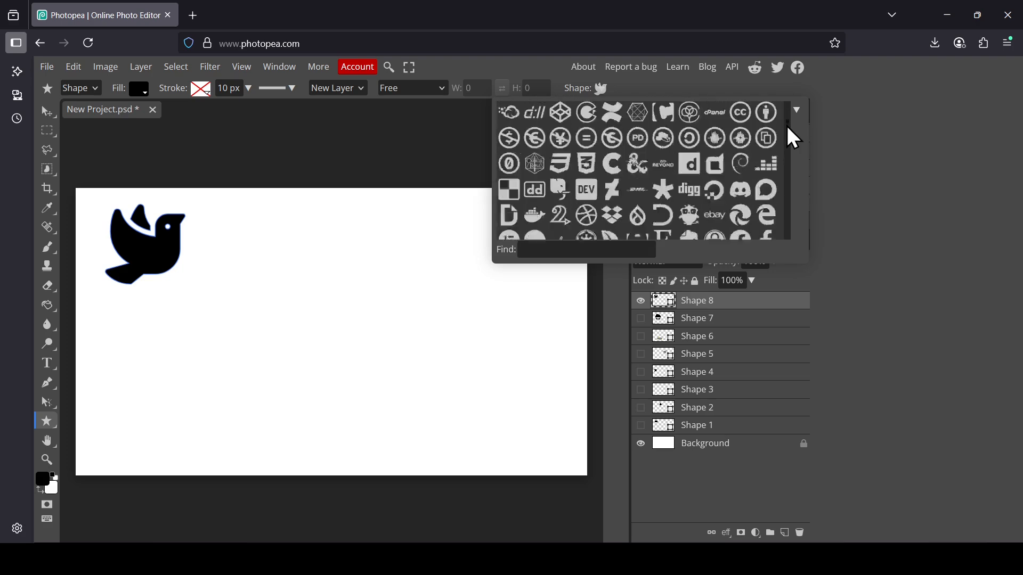
{"action": "scroll", "coordinate": [789, 116], "scroll_direction": "up", "scroll_amount": 5}
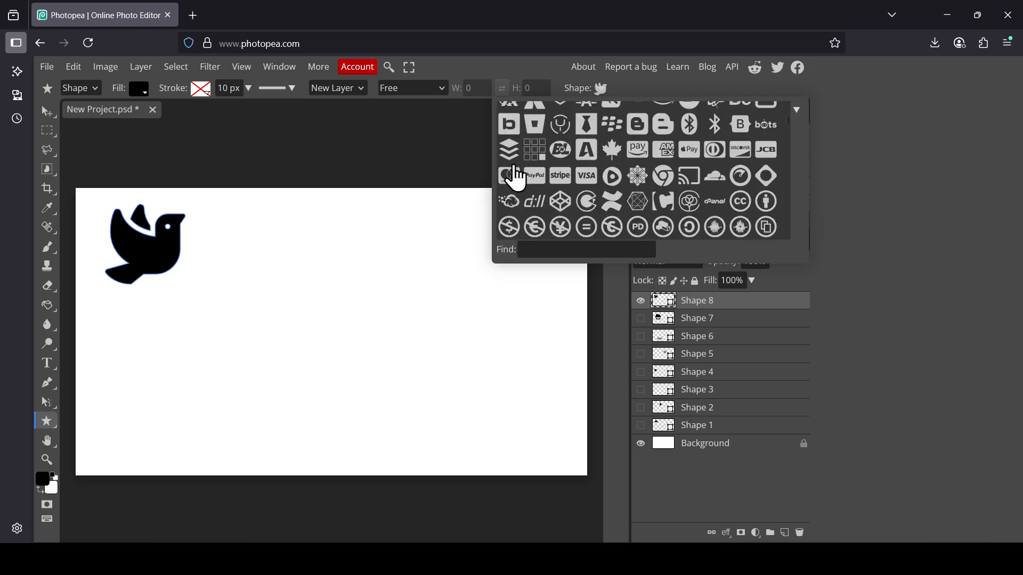
{"action": "left_click", "coordinate": [535, 181]}
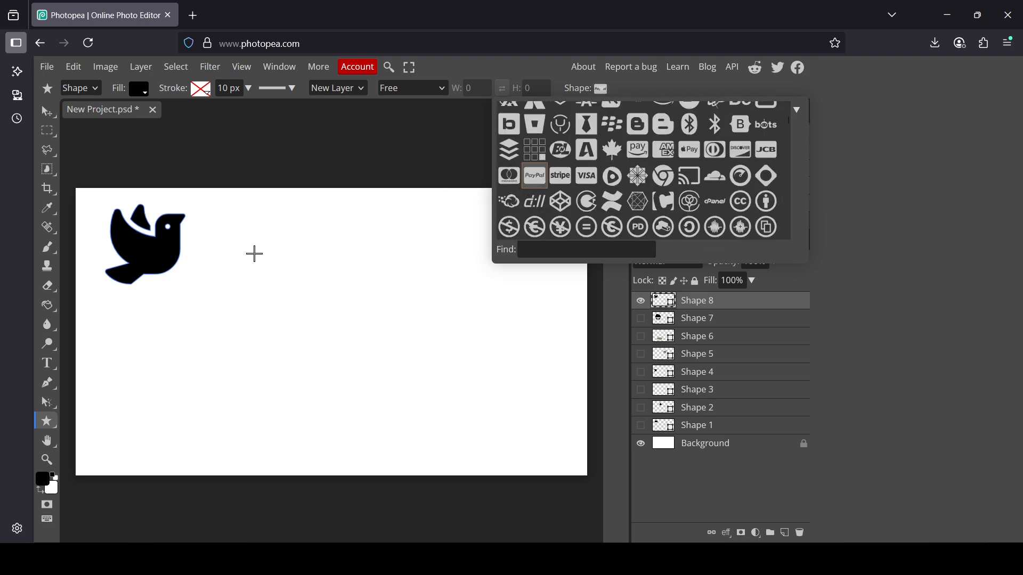
{"action": "left_click_drag", "start_coordinate": [242, 246], "coordinate": [364, 332]}
- Set the PayPal shape's fill to blue
{"action": "left_click", "coordinate": [140, 90]}
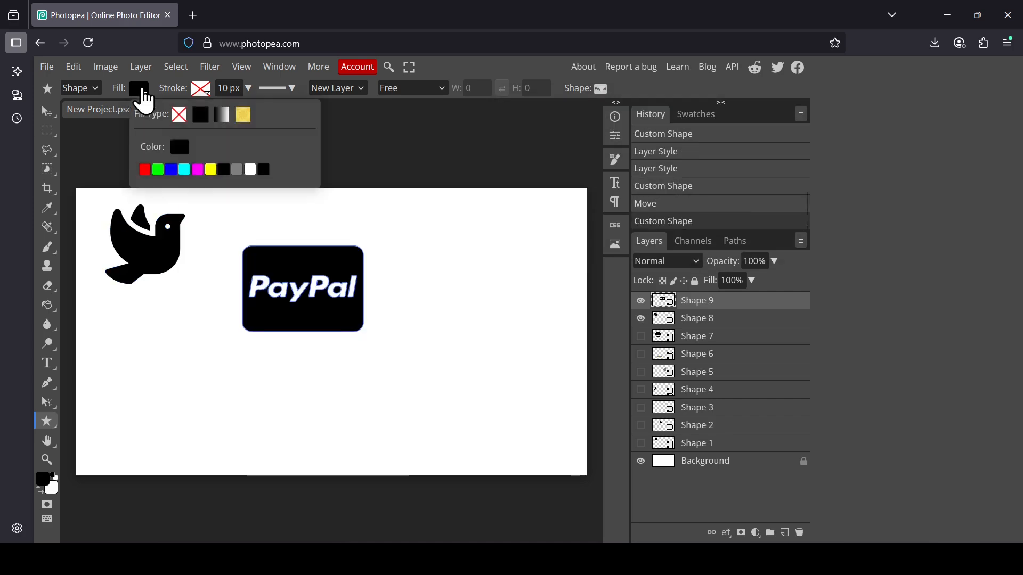
{"action": "left_click", "coordinate": [183, 172]}
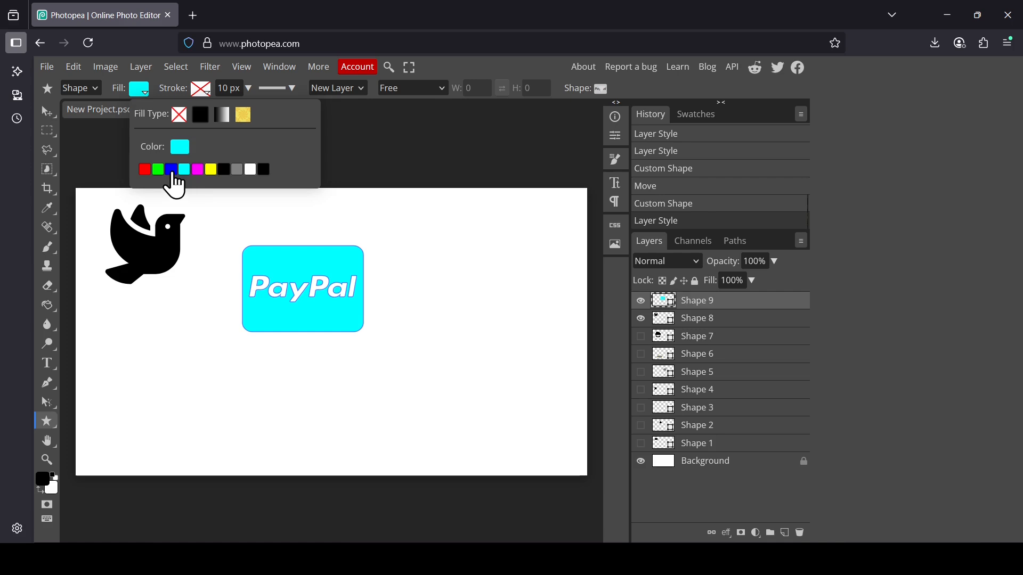
{"action": "left_click", "coordinate": [171, 171]}
- Set the fill to black and place a 300 × 300 pixel globe custom shape in the canvas's right part
{"action": "left_click", "coordinate": [602, 88]}
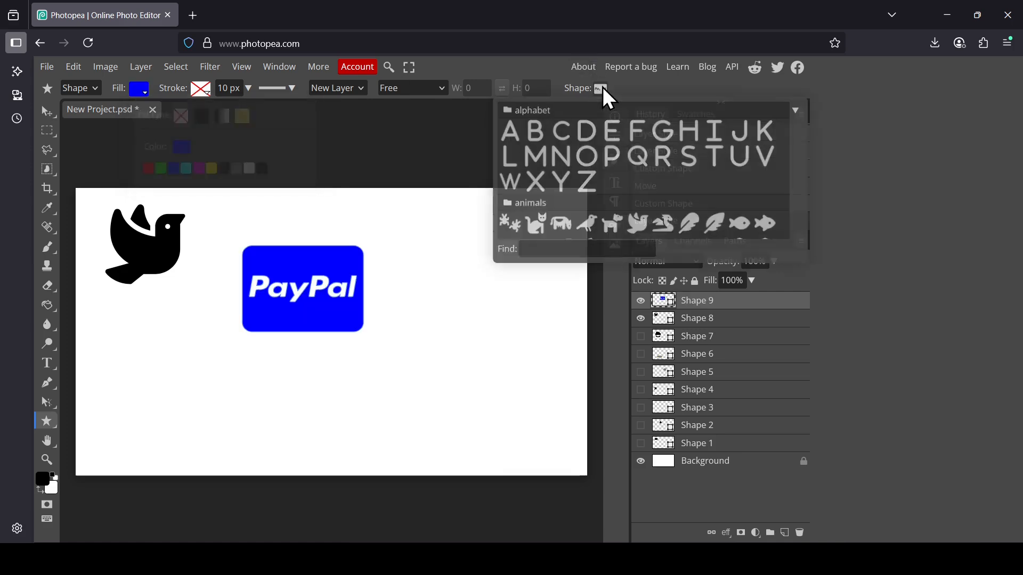
{"action": "left_click_drag", "start_coordinate": [788, 112], "coordinate": [791, 148]}
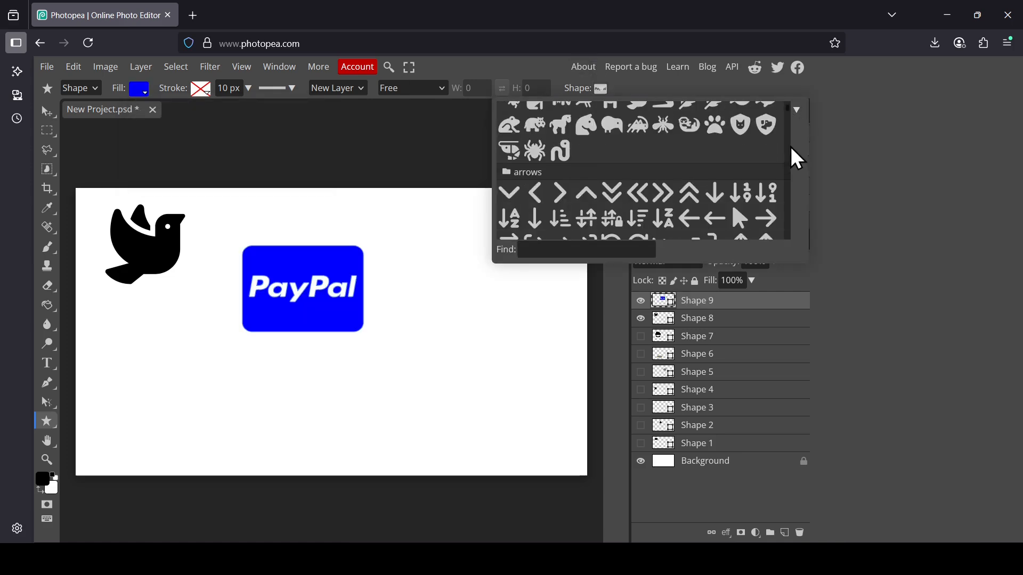
{"action": "scroll", "coordinate": [788, 167], "scroll_direction": "down", "scroll_amount": 20}
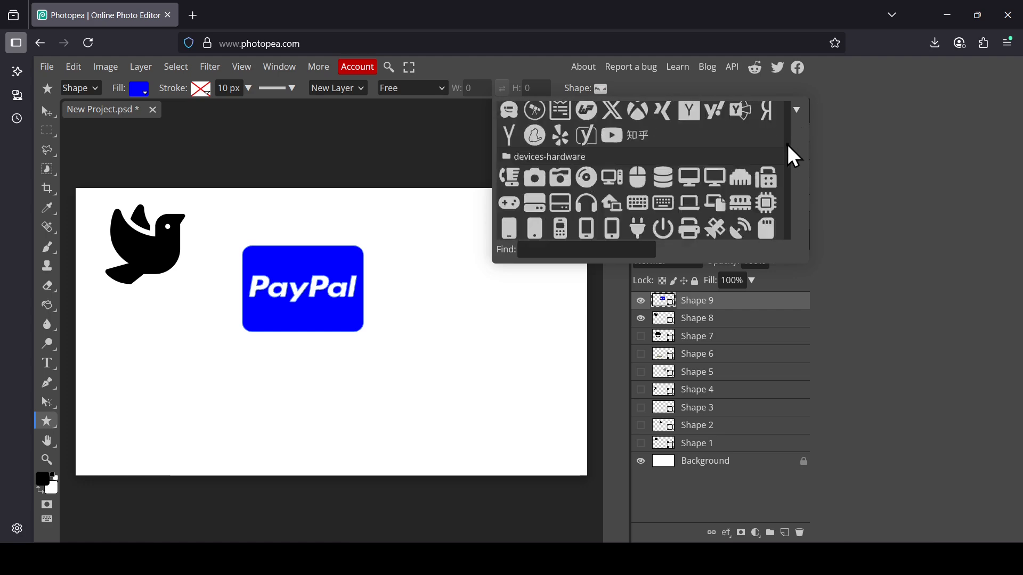
{"action": "scroll", "coordinate": [791, 170], "scroll_direction": "down", "scroll_amount": 20}
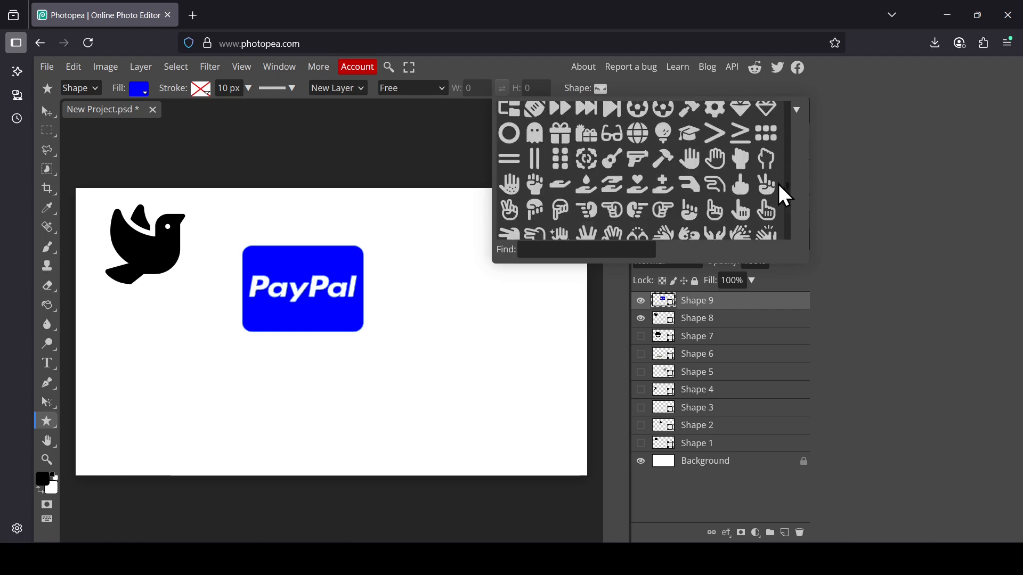
{"action": "left_click", "coordinate": [642, 137]}
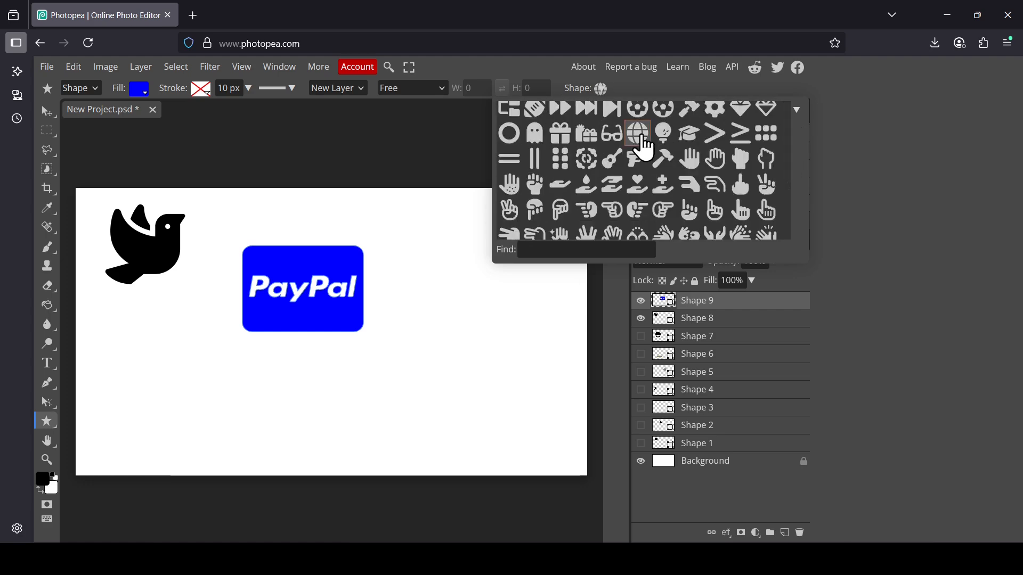
{"action": "left_click", "coordinate": [139, 93]}
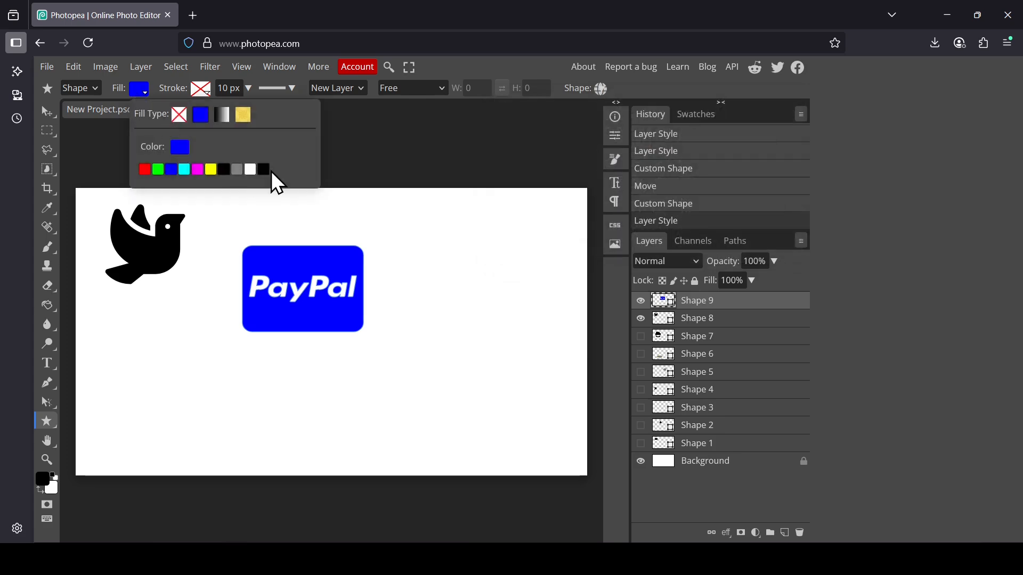
{"action": "left_click", "coordinate": [264, 169]}
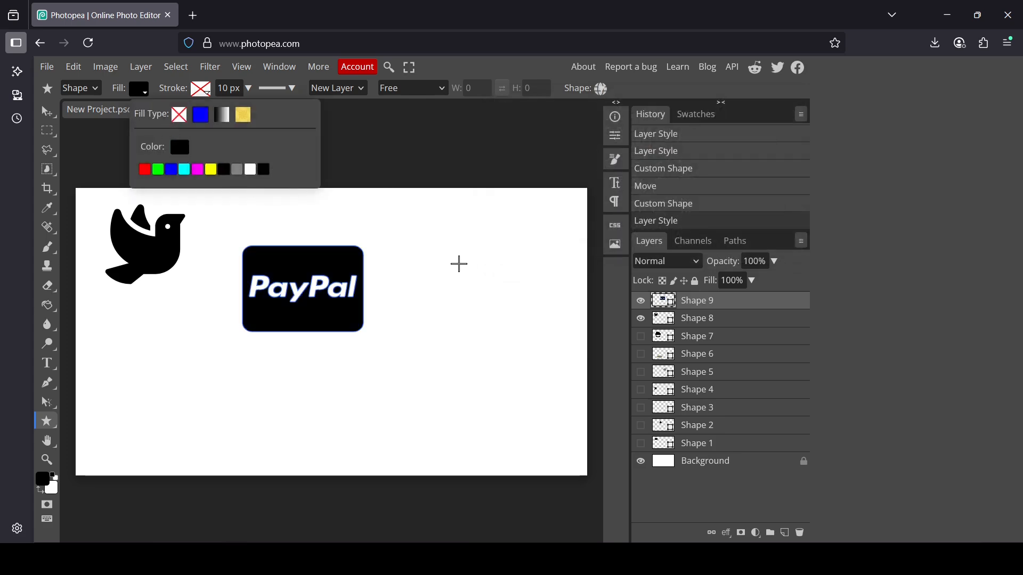
{"action": "left_click", "coordinate": [458, 264]}
{"action": "left_click", "coordinate": [459, 263]}
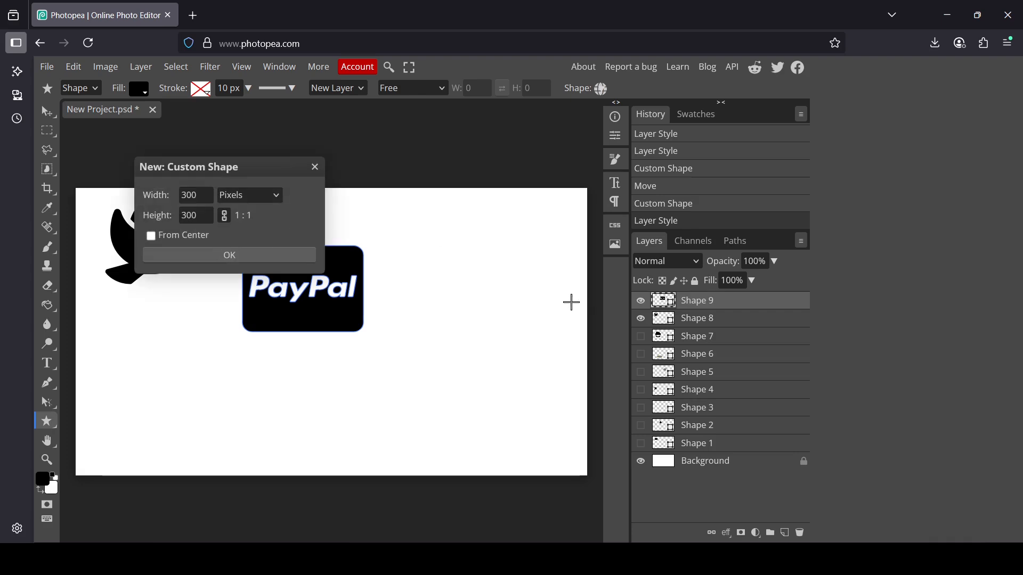
{"action": "left_click_drag", "start_coordinate": [286, 169], "coordinate": [207, 108]}
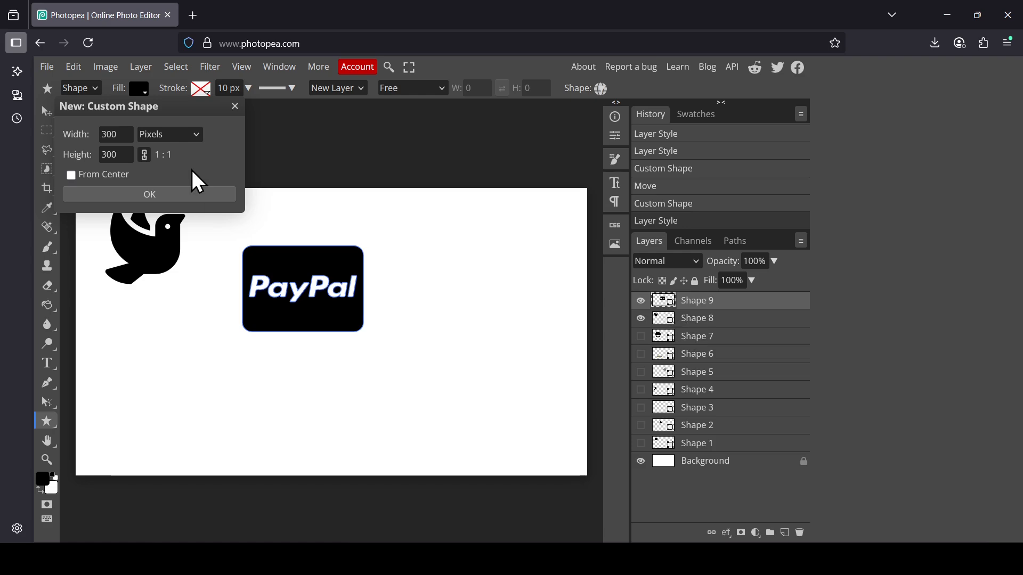
{"action": "left_click", "coordinate": [191, 195]}
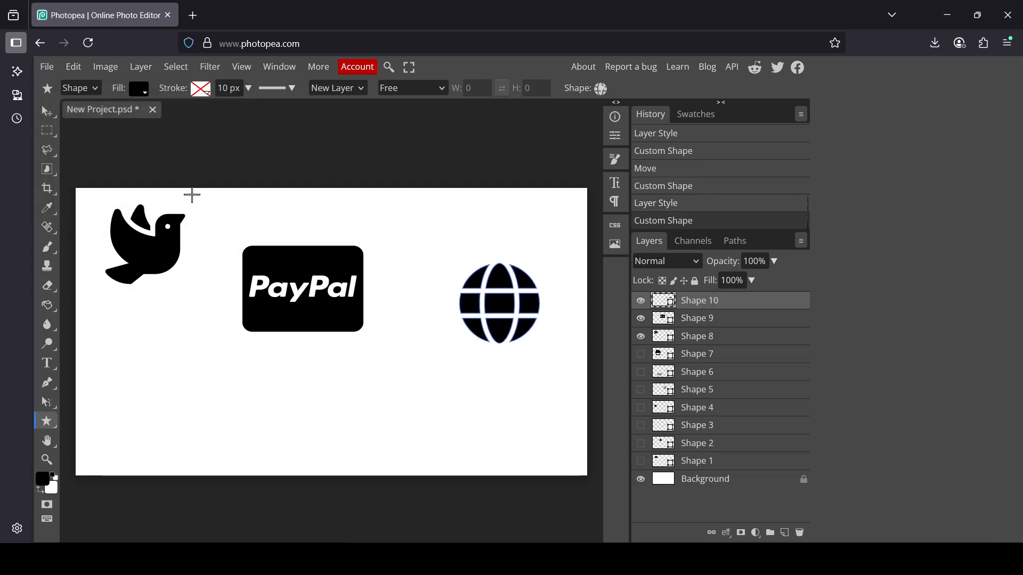
- Select the PayPal shape's layer, Shape 9, and set its fill to cyan
{"action": "left_click", "coordinate": [660, 319]}
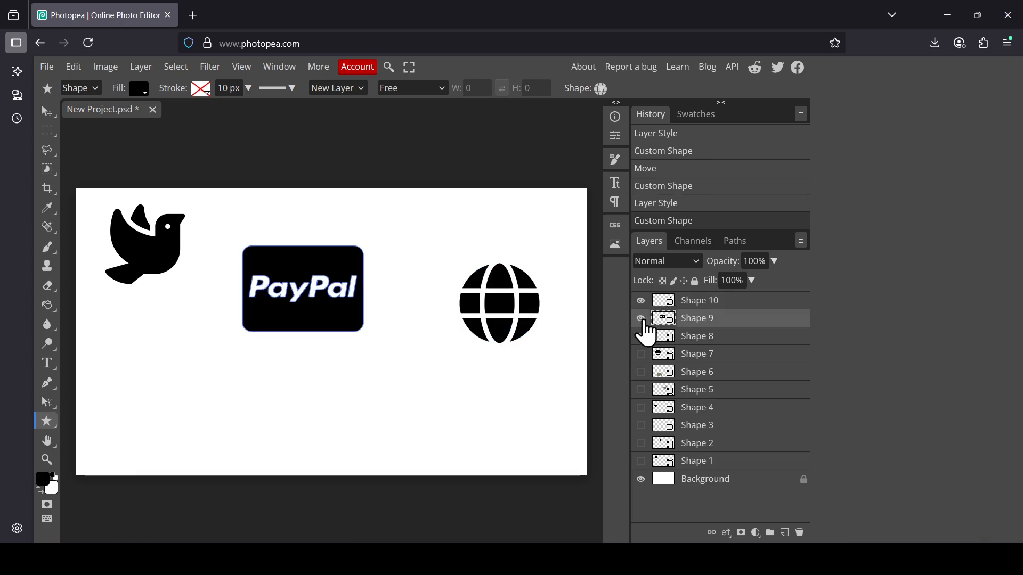
{"action": "left_click", "coordinate": [641, 336]}
{"action": "left_click", "coordinate": [141, 93]}
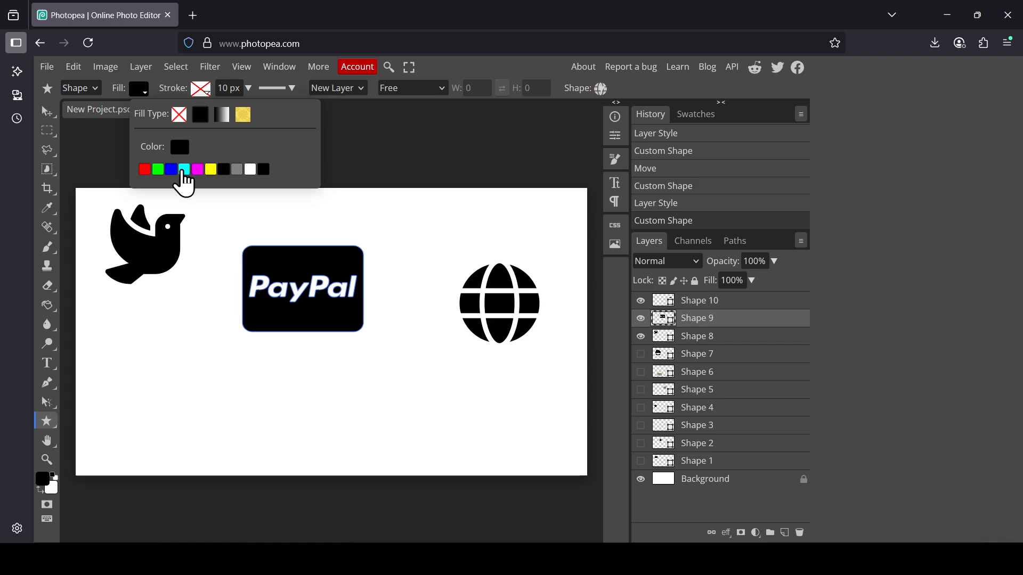
{"action": "left_click", "coordinate": [184, 172]}
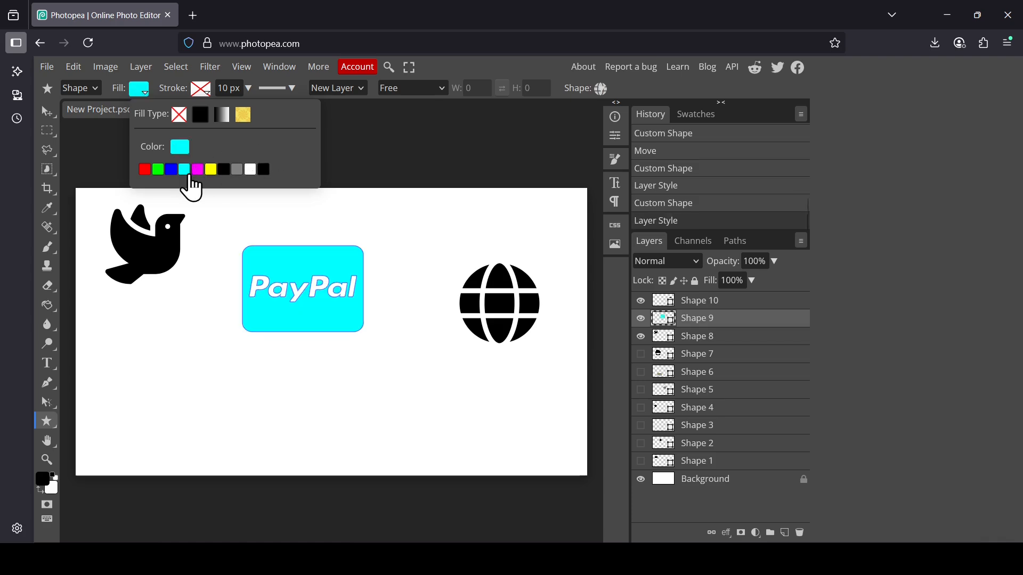
- Set the PayPal shape's fill to blue and give it a solid yellow stroke
{"action": "left_click", "coordinate": [174, 171]}
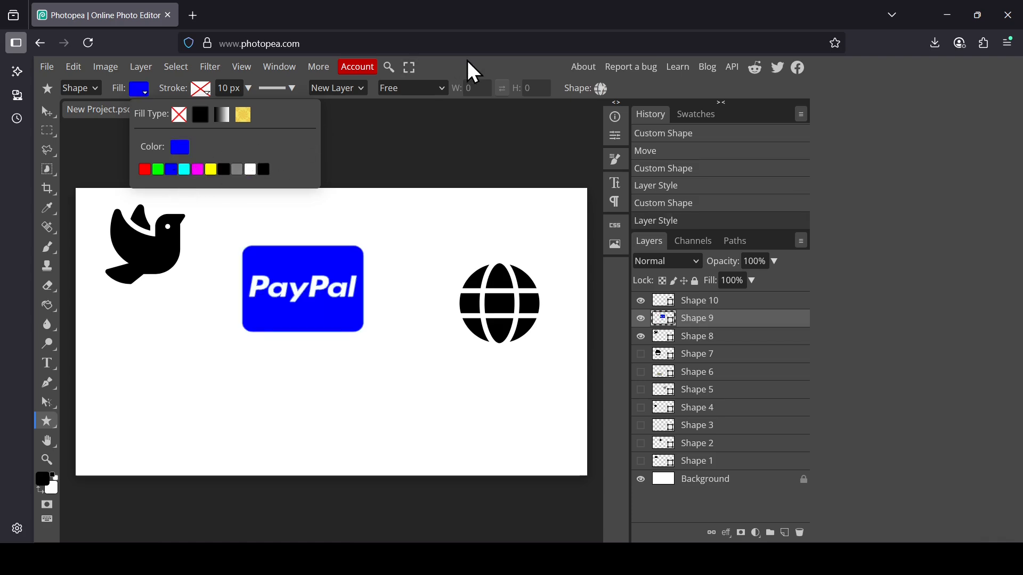
{"action": "left_click", "coordinate": [201, 89]}
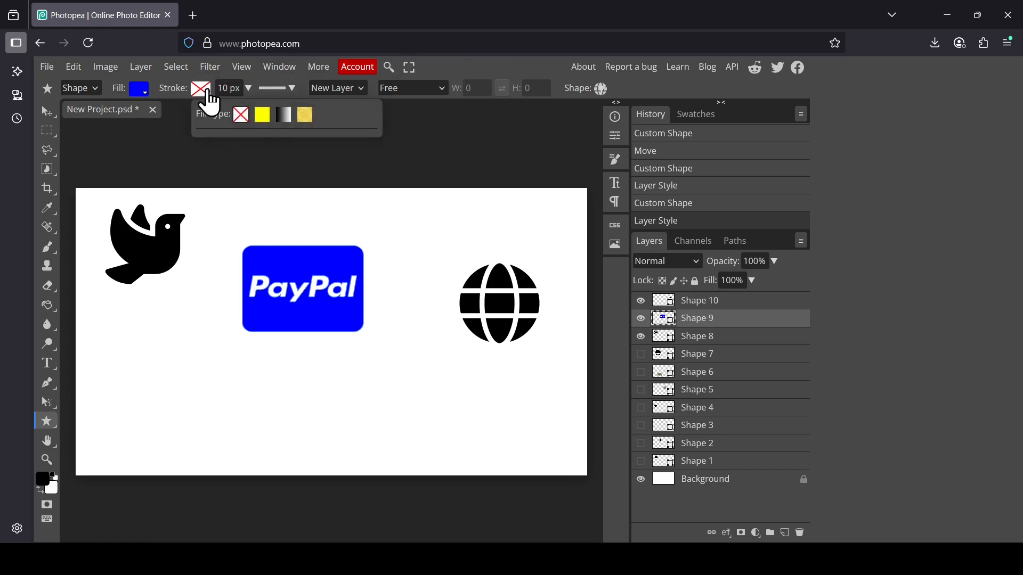
{"action": "left_click", "coordinate": [268, 117]}
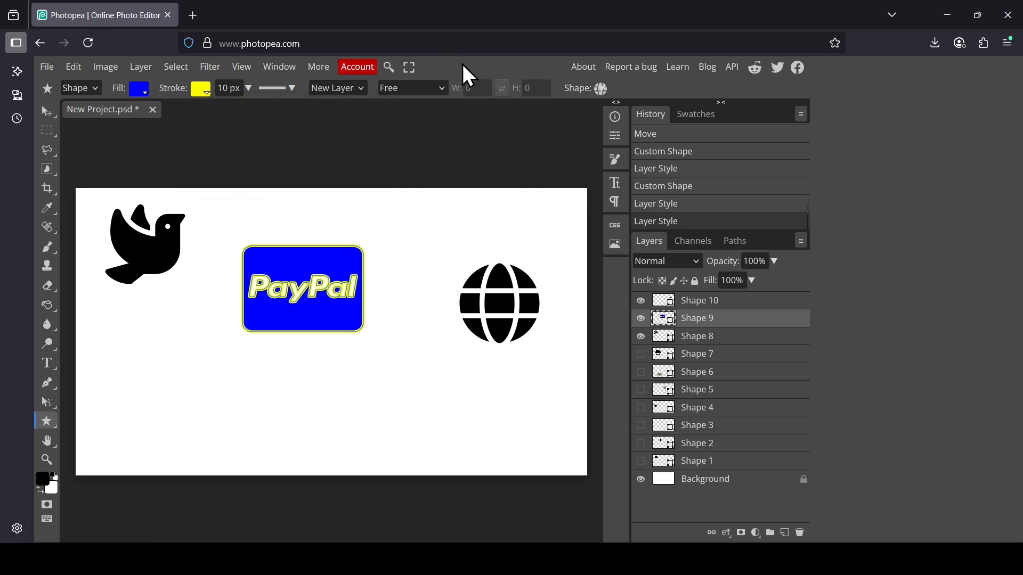
- Set the PayPal shape's stroke colour to magenta, hex f700ff, and select the Background layer
{"action": "left_click", "coordinate": [208, 93]}
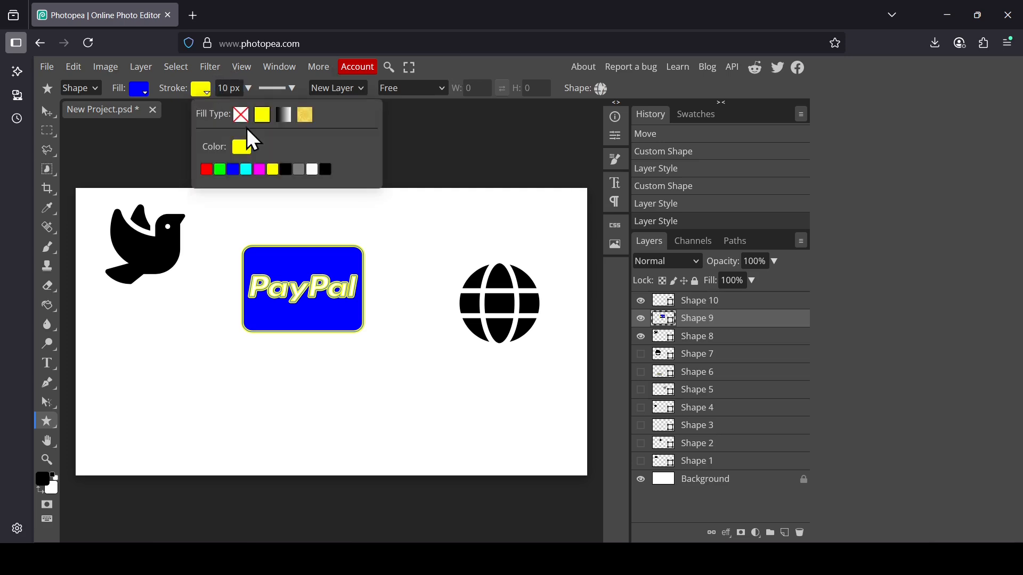
{"action": "left_click", "coordinate": [242, 148]}
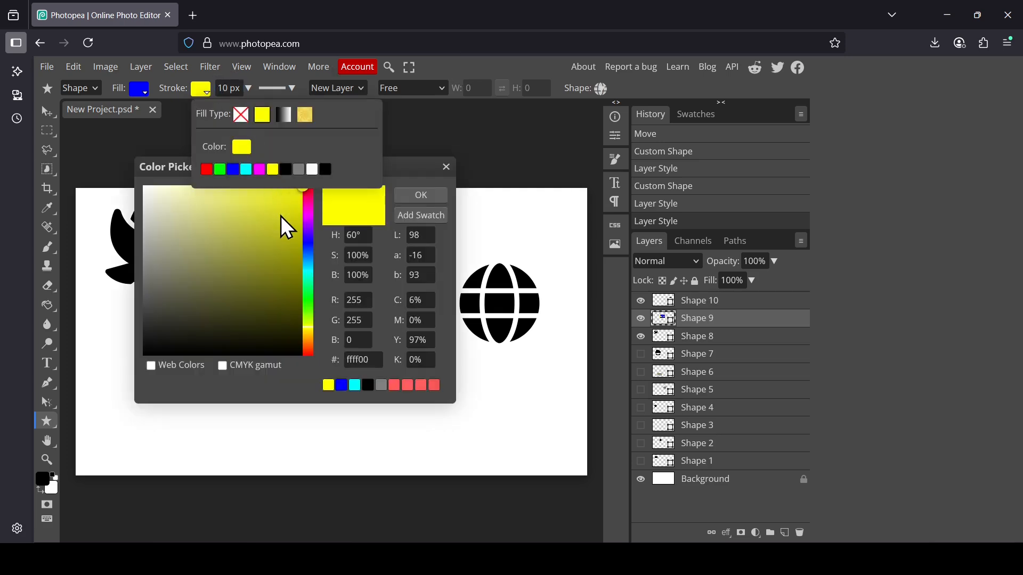
{"action": "left_click", "coordinate": [311, 216]}
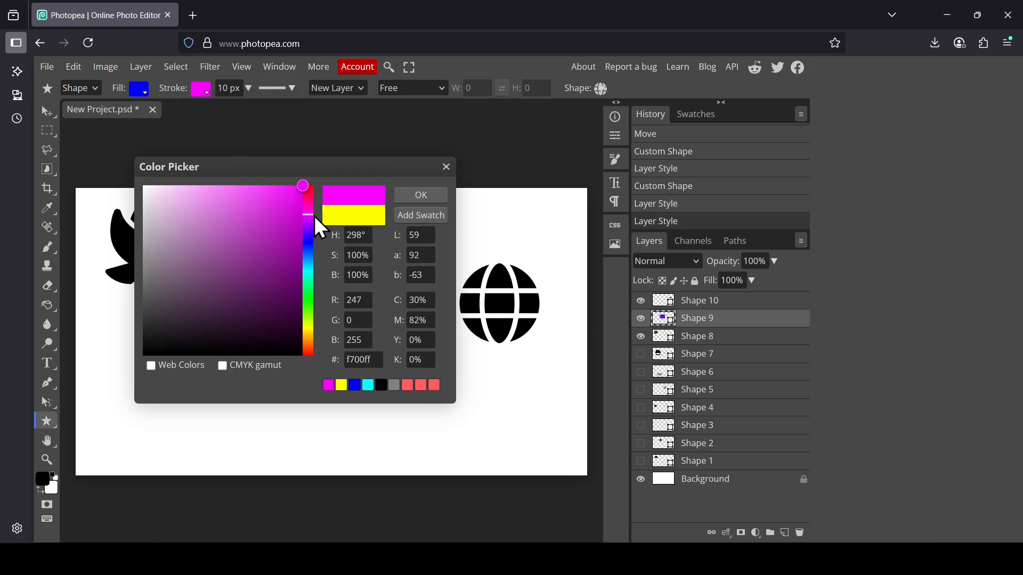
{"action": "left_click", "coordinate": [446, 195]}
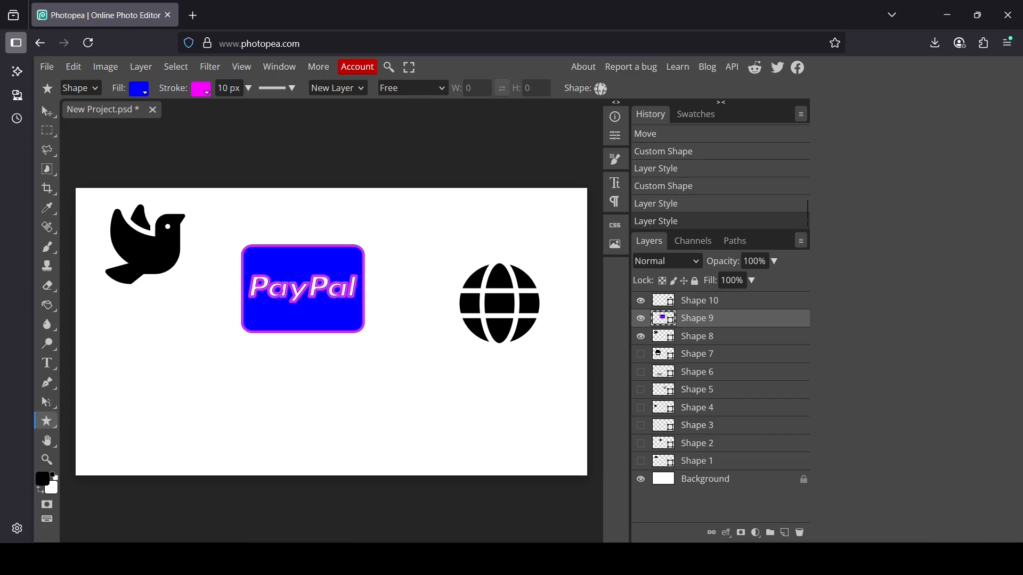
{"action": "left_click", "coordinate": [692, 479]}
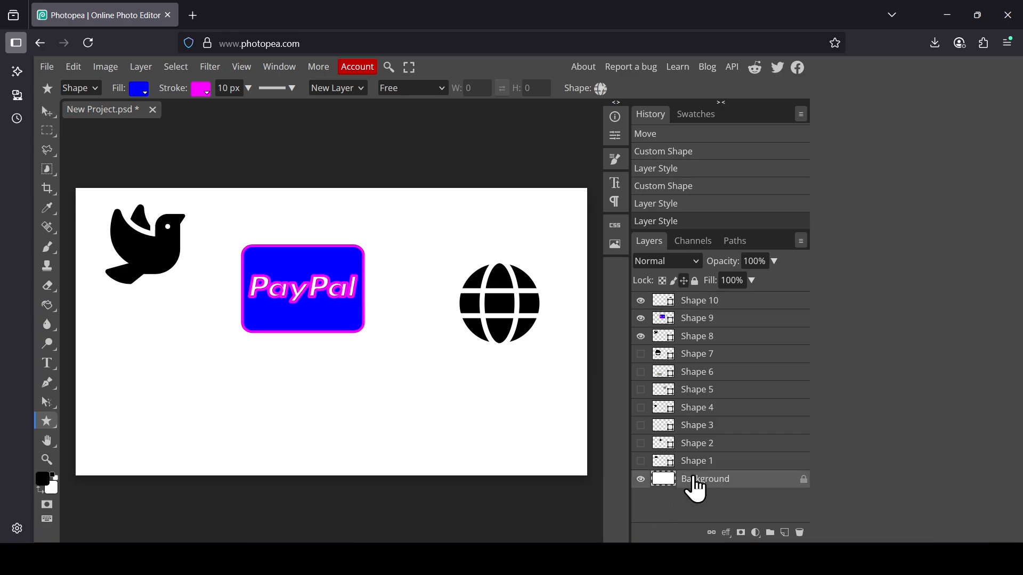